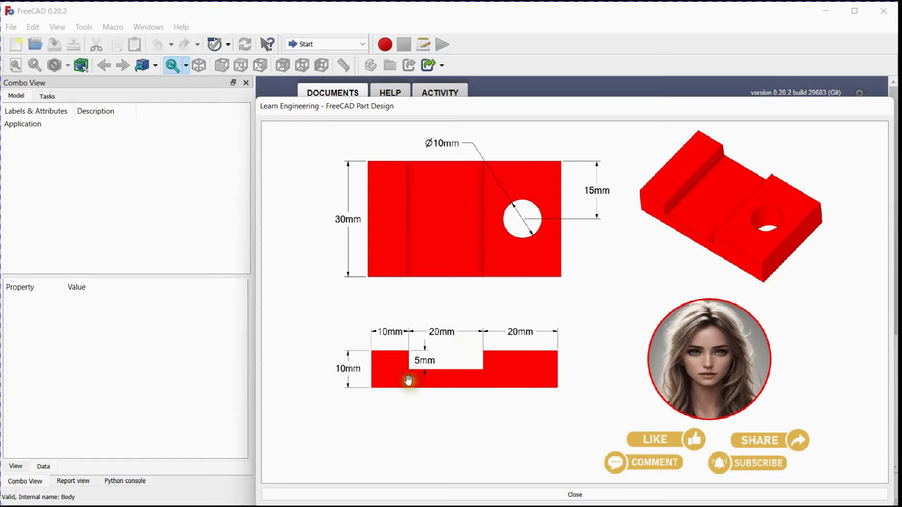
# Shrink the reference drawing window and frame the dimensioned side-view profile inside it
pyautogui.click(380, 374)
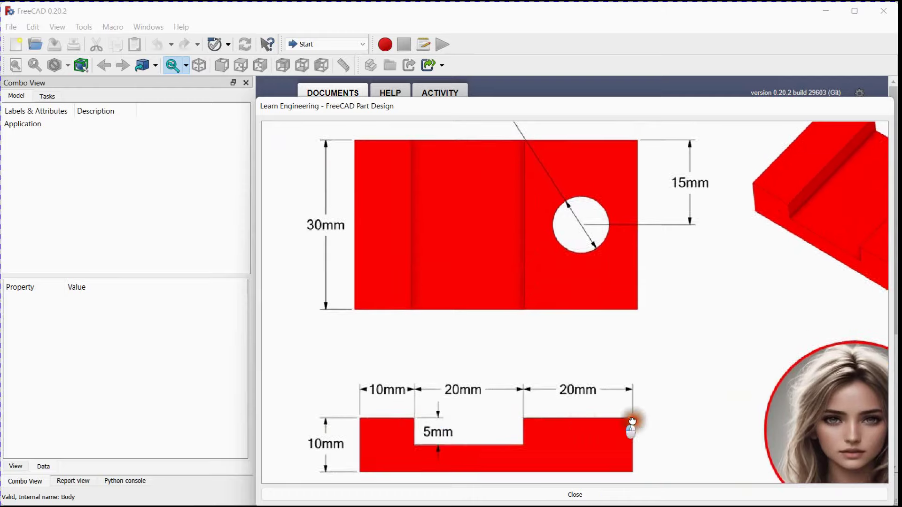
pyautogui.moveTo(254, 95)
pyautogui.mouseDown()
pyautogui.moveTo(275, 117)
pyautogui.moveTo(566, 215)
pyautogui.moveTo(598, 272)
pyautogui.moveTo(518, 279)
pyautogui.mouseUp()
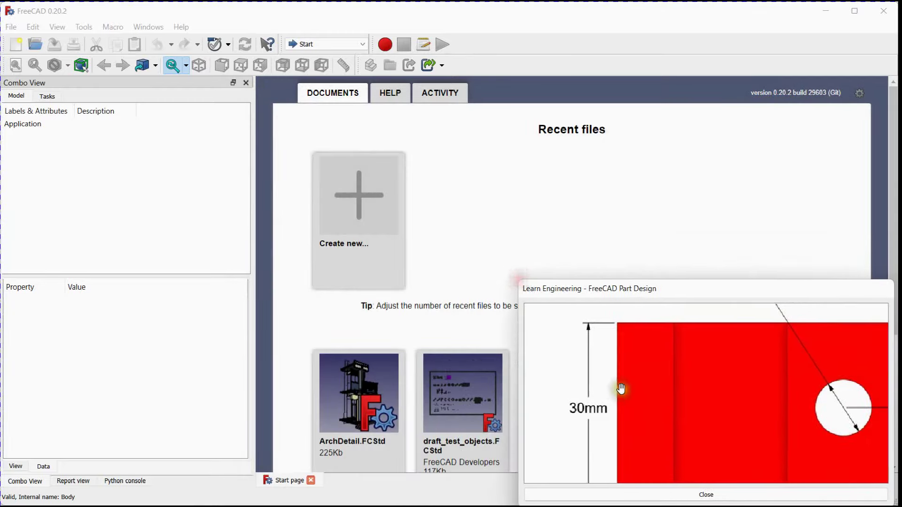
pyautogui.moveTo(662, 439); pyautogui.dragTo(646, 306)
pyautogui.scroll(-3, 701, 429)
pyautogui.moveTo(752, 432); pyautogui.dragTo(752, 333)
pyautogui.scroll(4, 662, 373)
pyautogui.moveTo(619, 375)
pyautogui.mouseDown()
pyautogui.moveTo(679, 433)
pyautogui.moveTo(677, 465)
pyautogui.moveTo(679, 455)
pyautogui.mouseUp()
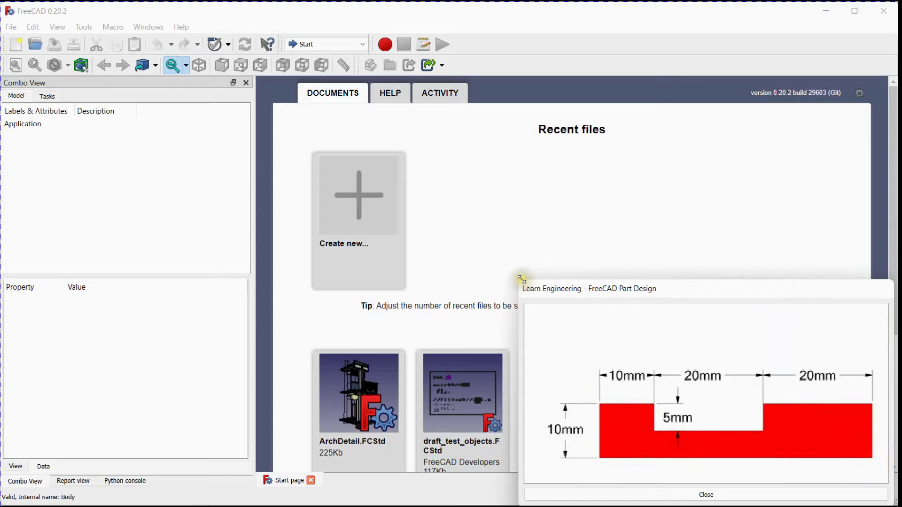
pyautogui.moveTo(522, 280); pyautogui.dragTo(574, 288)
pyautogui.moveTo(740, 418)
pyautogui.mouseDown()
pyautogui.moveTo(685, 405)
pyautogui.moveTo(719, 399)
pyautogui.moveTo(709, 407)
pyautogui.mouseUp()
pyautogui.scroll(-1, 691, 407)
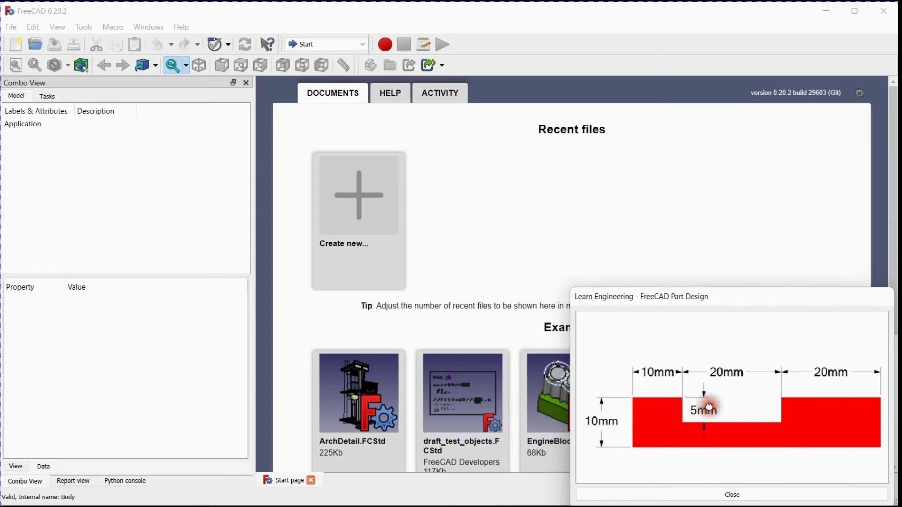
# Switch to the Part Design workbench, show the model tree and create a new empty document
pyautogui.click(325, 44)
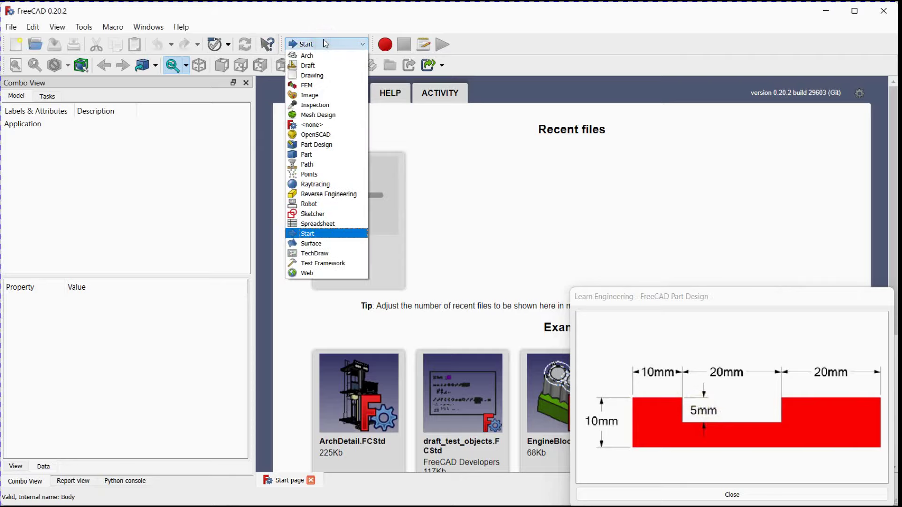
pyautogui.click(323, 144)
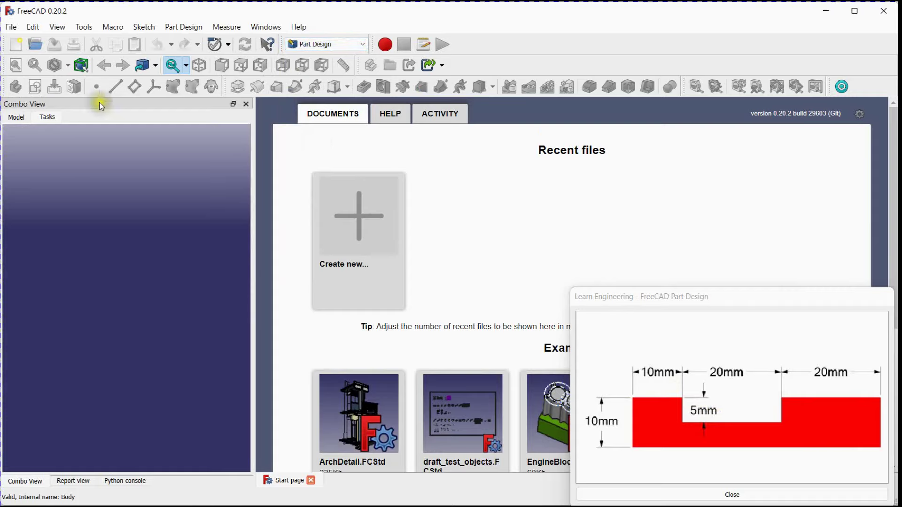
pyautogui.click(25, 117)
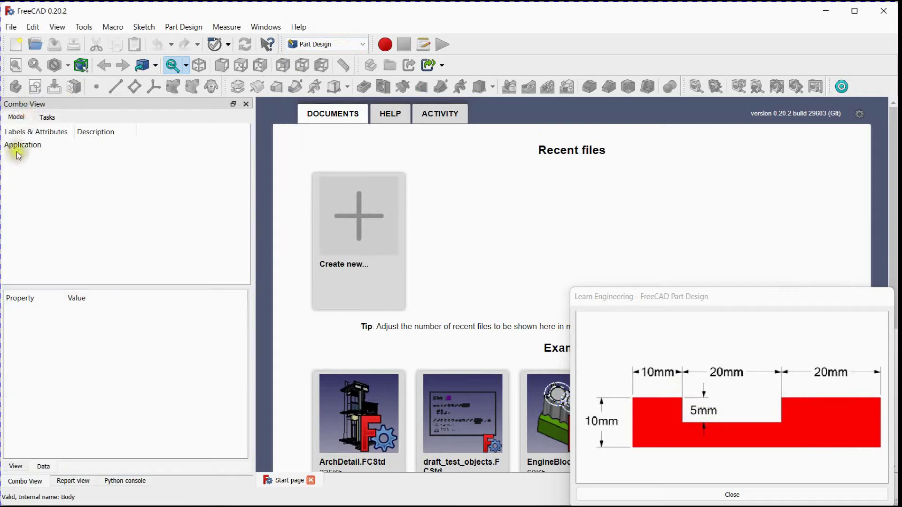
pyautogui.click(16, 46)
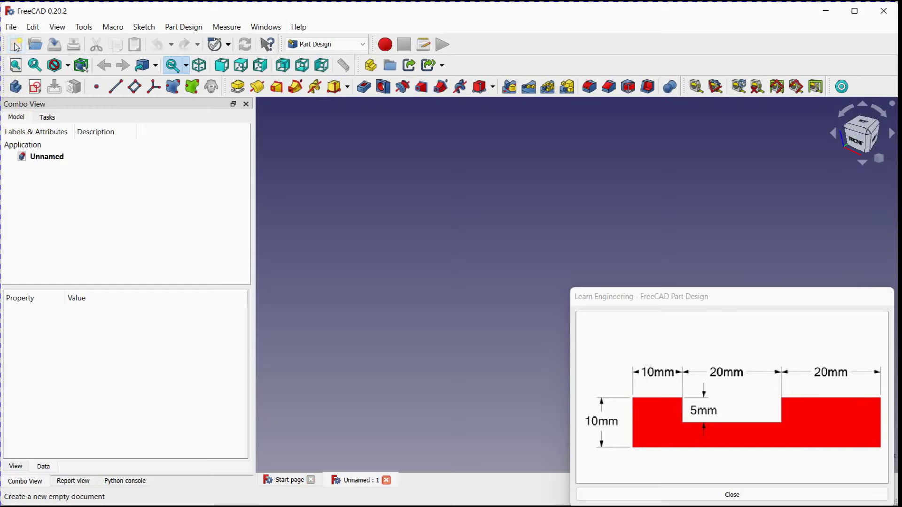
# Create a new body and start a sketch on its XZ plane
pyautogui.click(19, 88)
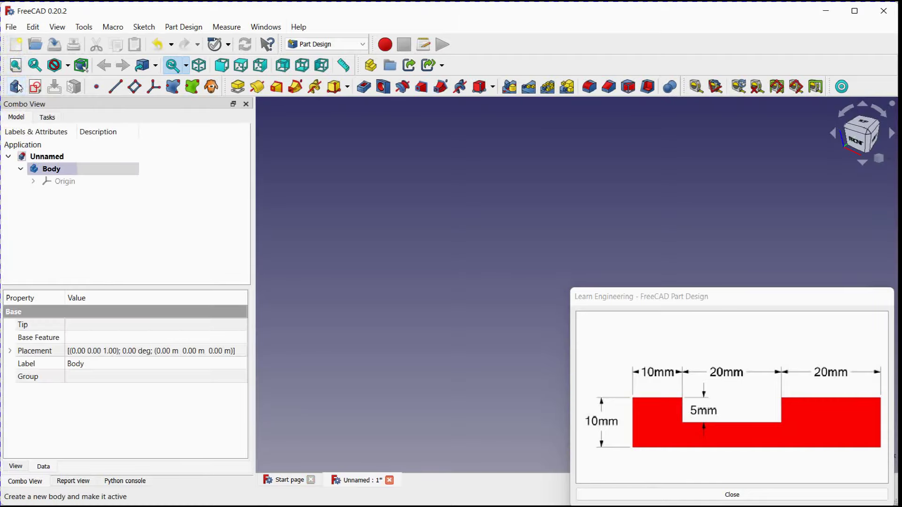
pyautogui.click(34, 88)
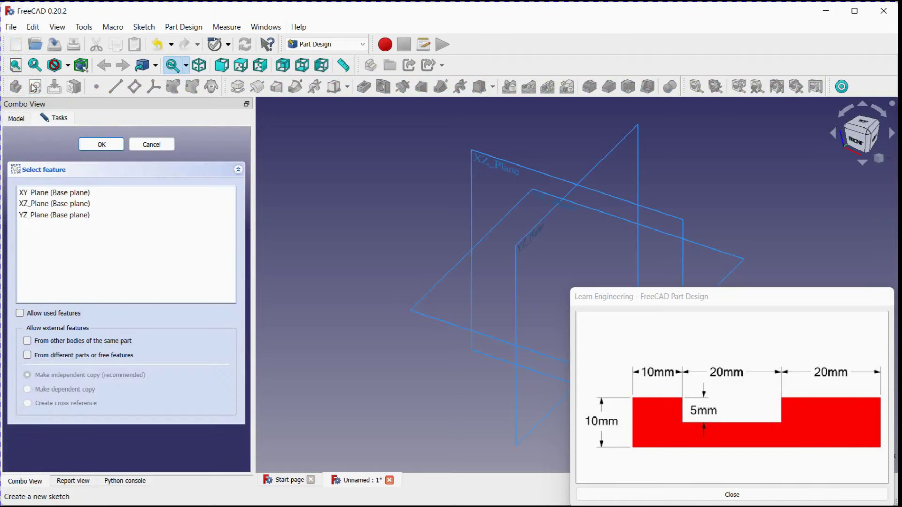
pyautogui.click(487, 163)
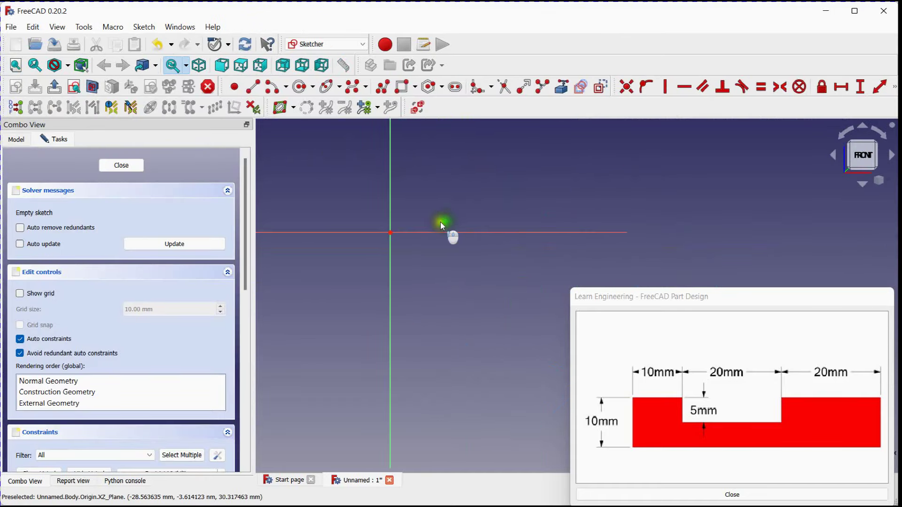
# Show the sketch grid and set its grid size to 5 mm
pyautogui.moveTo(441, 221)
pyautogui.mouseDown(button='middle')
pyautogui.moveTo(433, 216)
pyautogui.moveTo(413, 296)
pyautogui.moveTo(401, 301)
pyautogui.moveTo(381, 284)
pyautogui.mouseUp(button='middle')
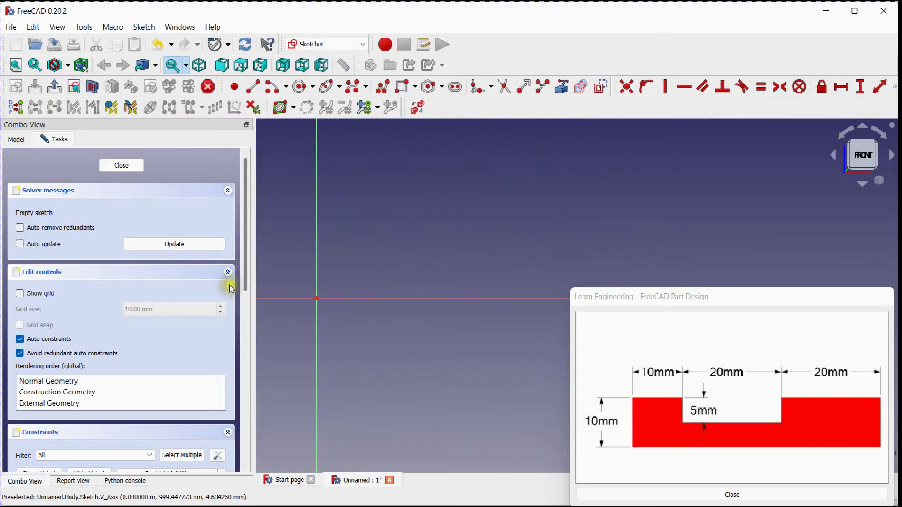
pyautogui.click(20, 293)
pyautogui.scroll(5, 332, 283)
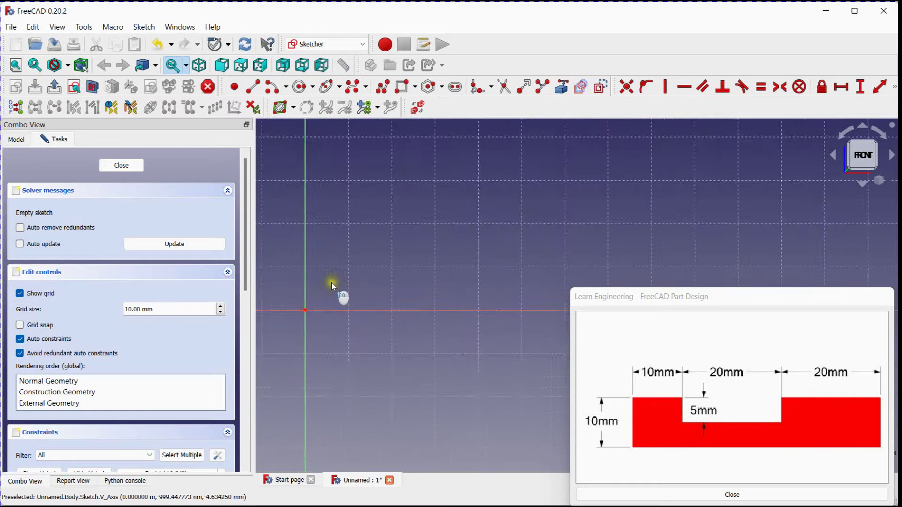
pyautogui.scroll(-2, 359, 274)
pyautogui.moveTo(361, 274); pyautogui.dragTo(338, 266, button='middle')
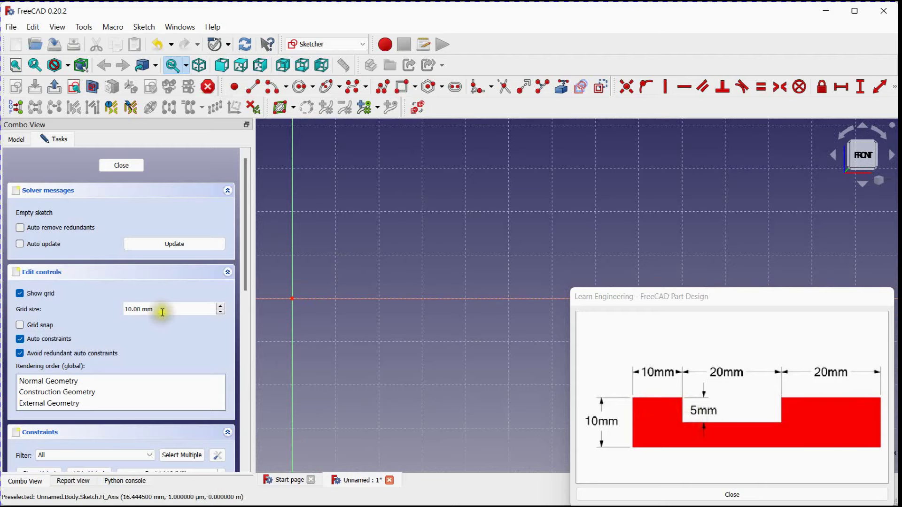
pyautogui.click(221, 312)
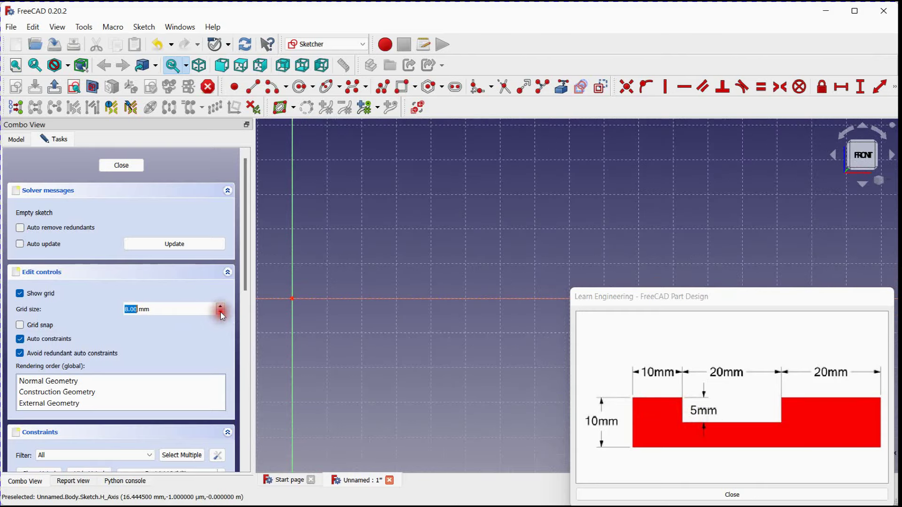
pyautogui.click(221, 312)
pyautogui.click(220, 313)
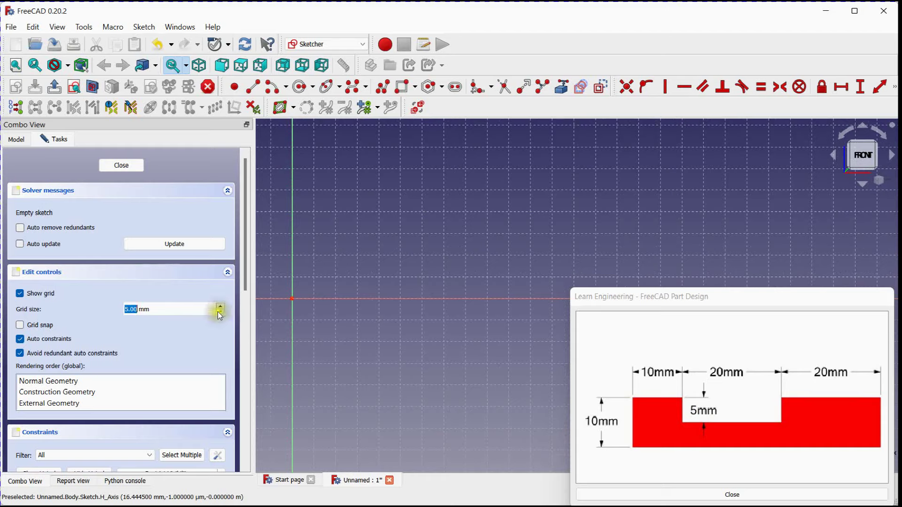
pyautogui.click(201, 323)
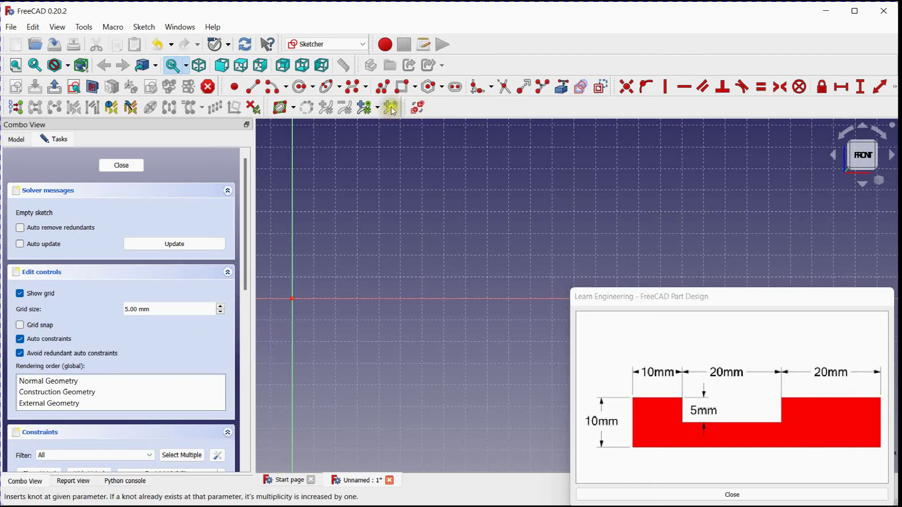
# Draw a closed polyline profile from the origin, about 50 mm wide and 10 mm high, with a top notch about 20 mm wide and 5 mm deep
pyautogui.click(387, 89)
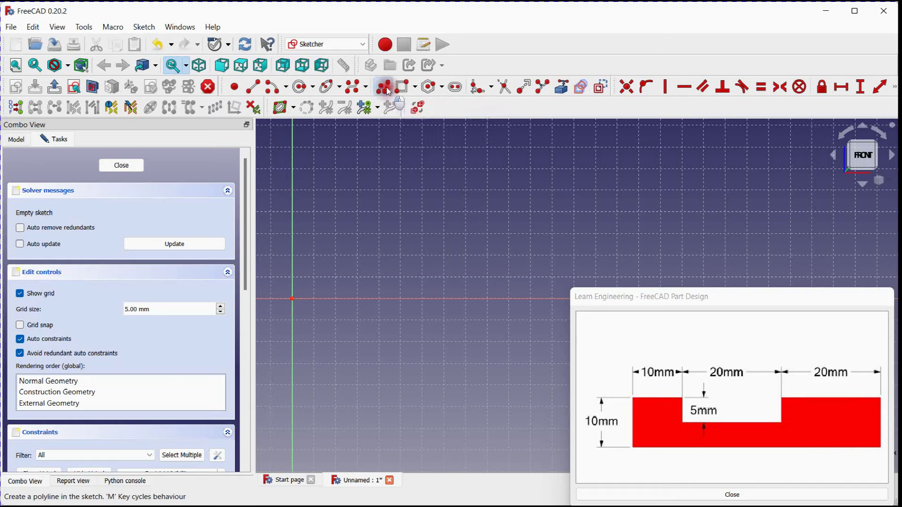
pyautogui.click(292, 298)
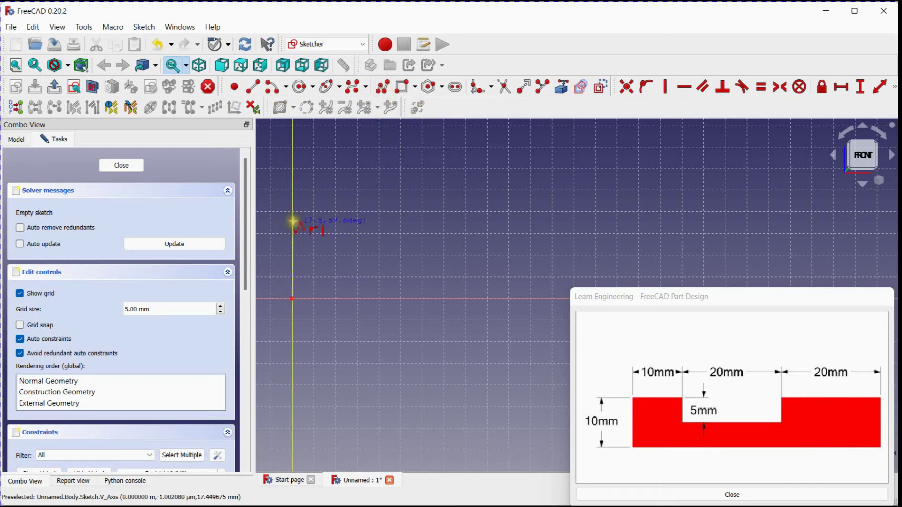
pyautogui.click(293, 254)
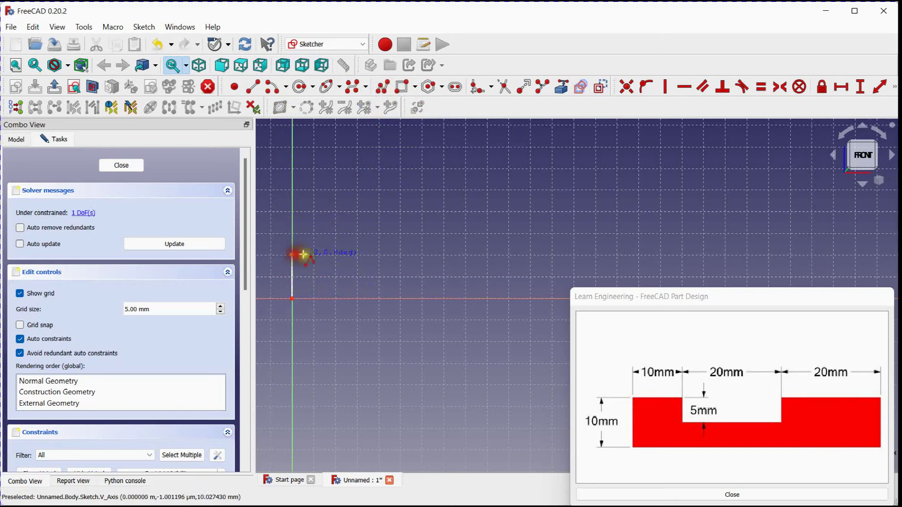
pyautogui.click(338, 255)
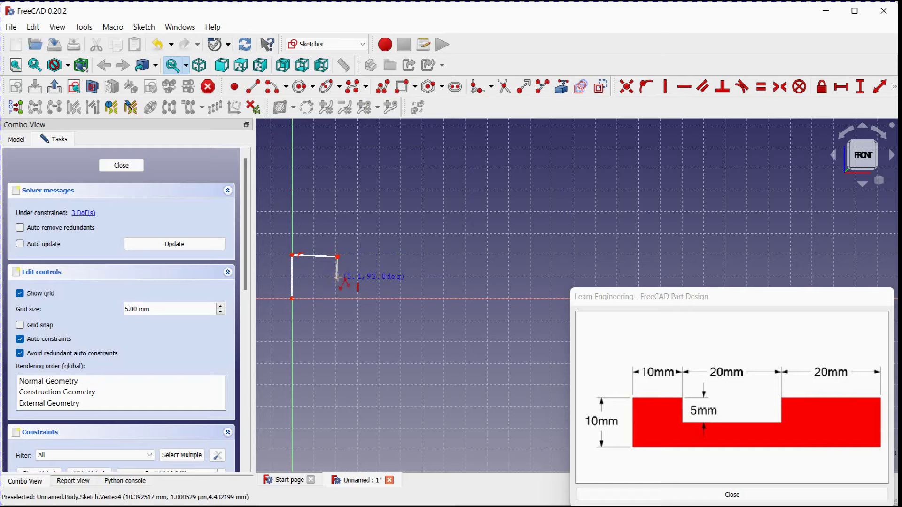
pyautogui.click(337, 277)
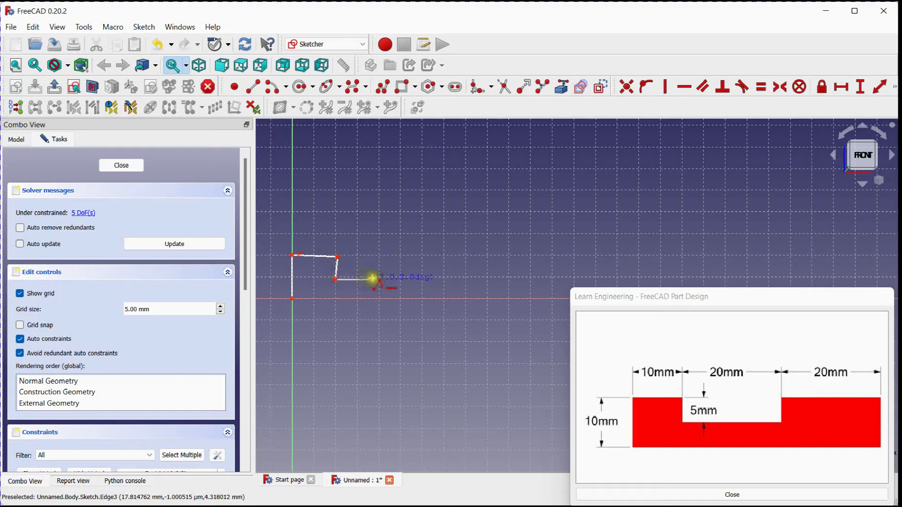
pyautogui.click(424, 278)
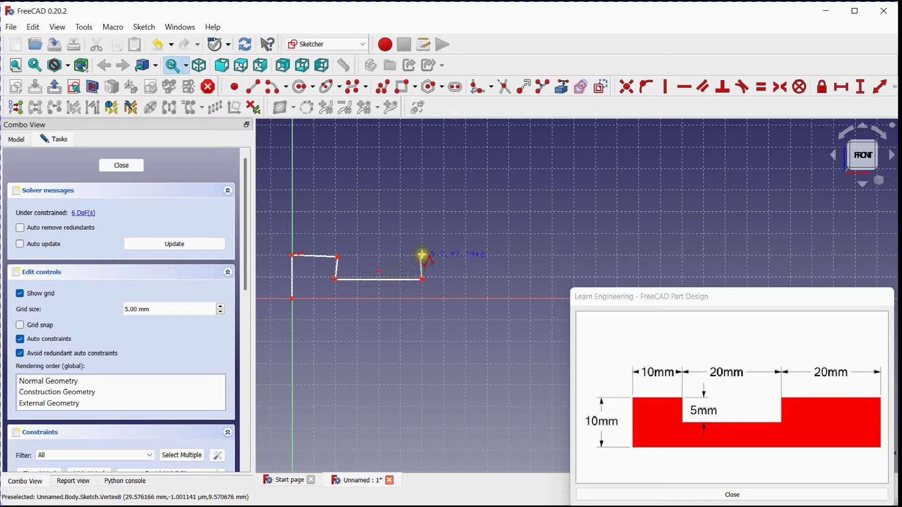
pyautogui.click(421, 256)
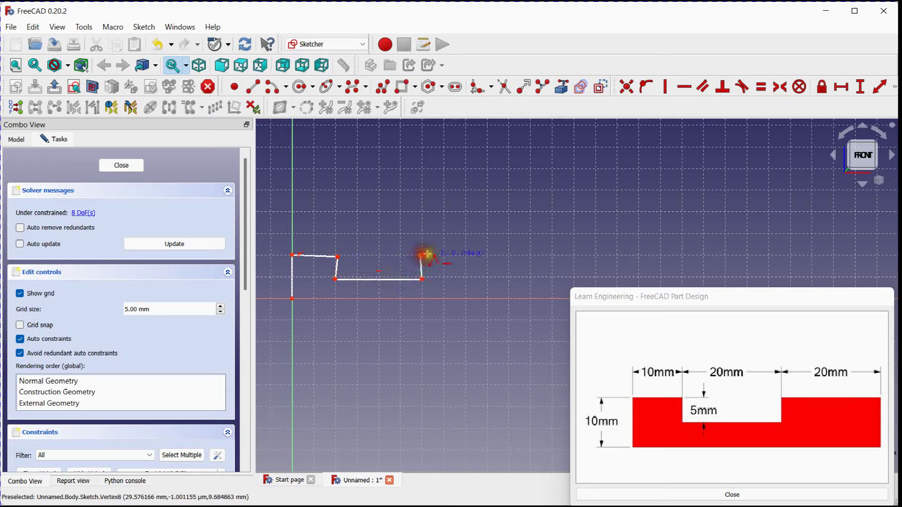
pyautogui.click(512, 254)
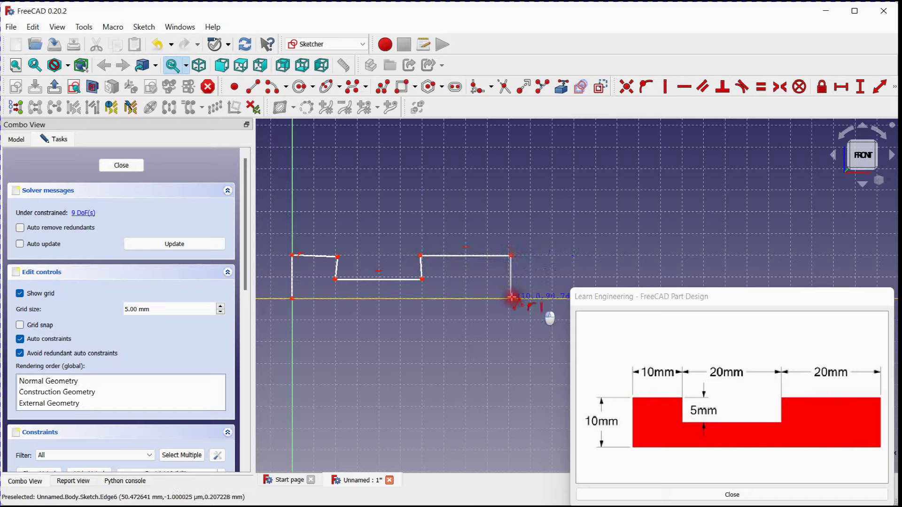
pyautogui.click(512, 297)
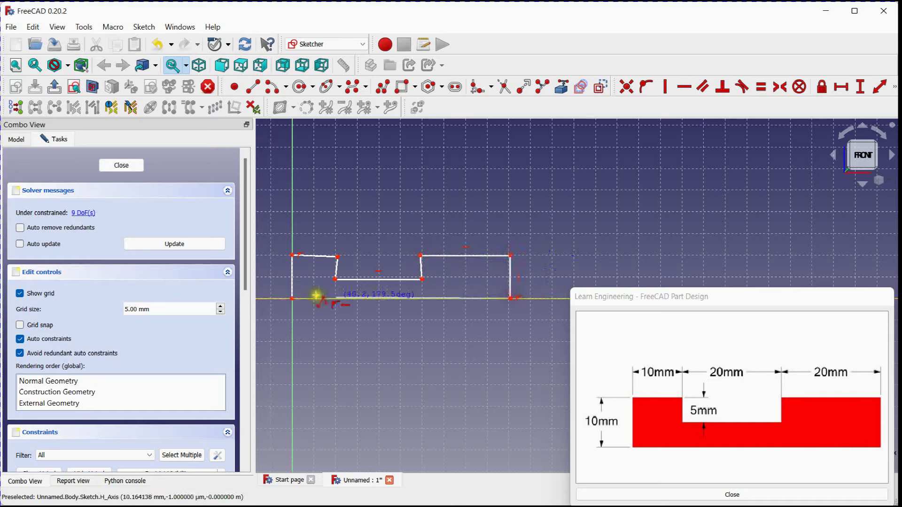
pyautogui.click(292, 298)
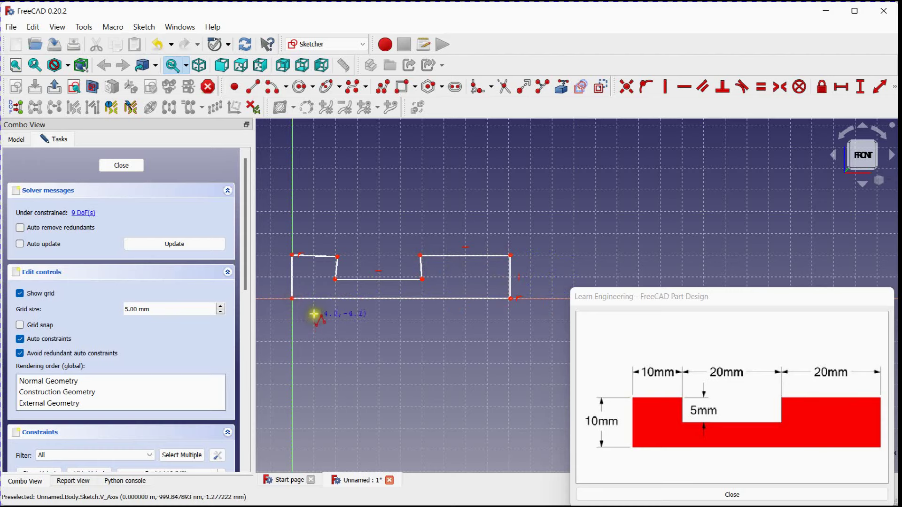
# Examine the sketch's line elements one by one, from the second to the eighth, to see which profile edge each represents
pyautogui.moveTo(313, 316); pyautogui.dragTo(314, 289, button='middle')
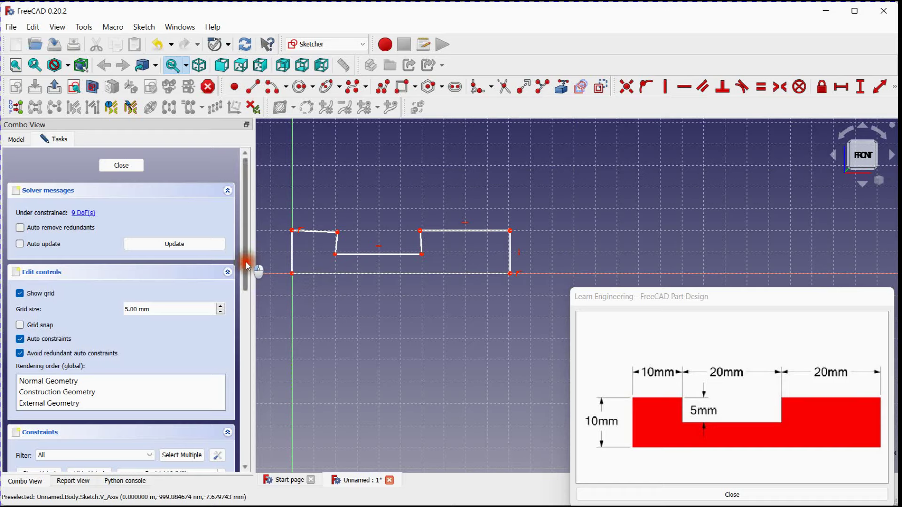
pyautogui.moveTo(248, 266); pyautogui.dragTo(241, 421)
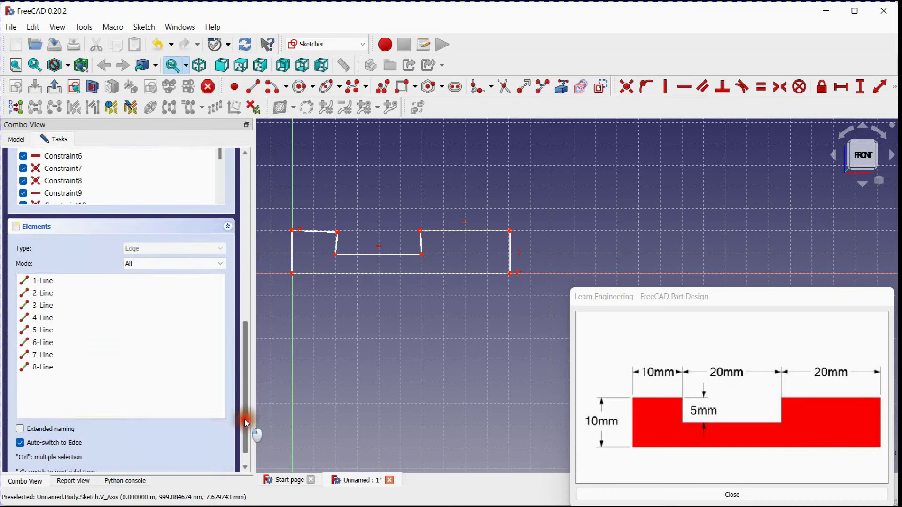
pyautogui.click(50, 293)
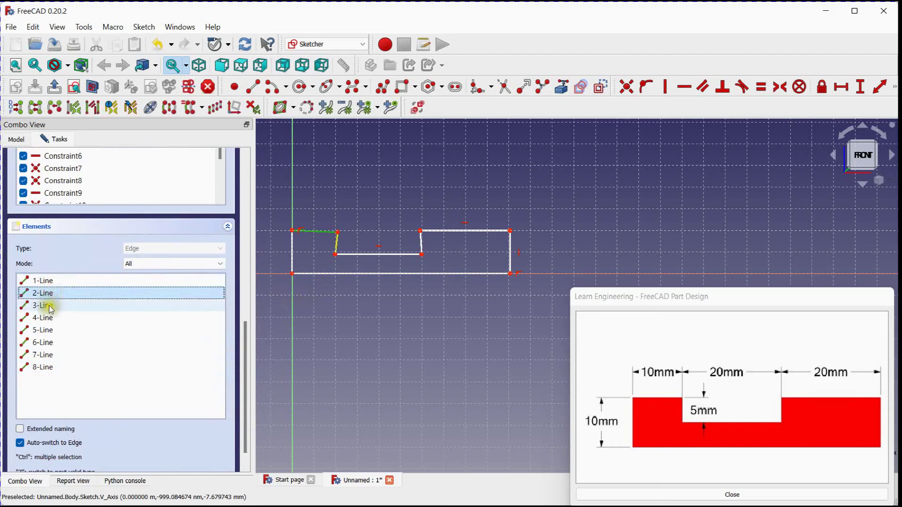
pyautogui.click(50, 306)
pyautogui.click(50, 318)
pyautogui.click(51, 331)
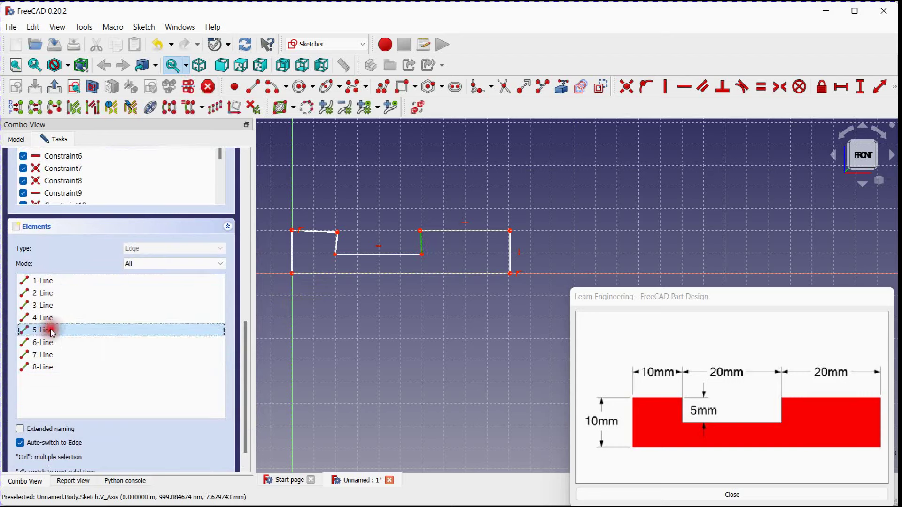
pyautogui.click(52, 344)
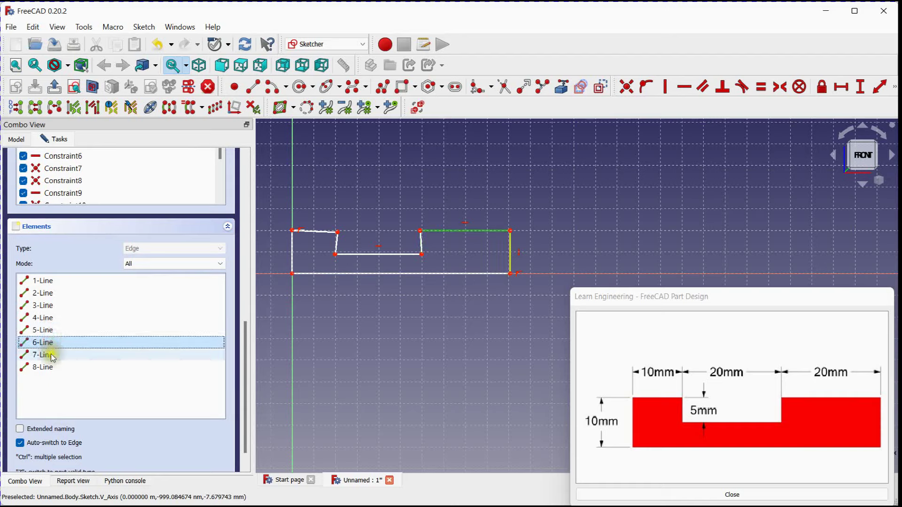
pyautogui.click(51, 356)
pyautogui.click(53, 367)
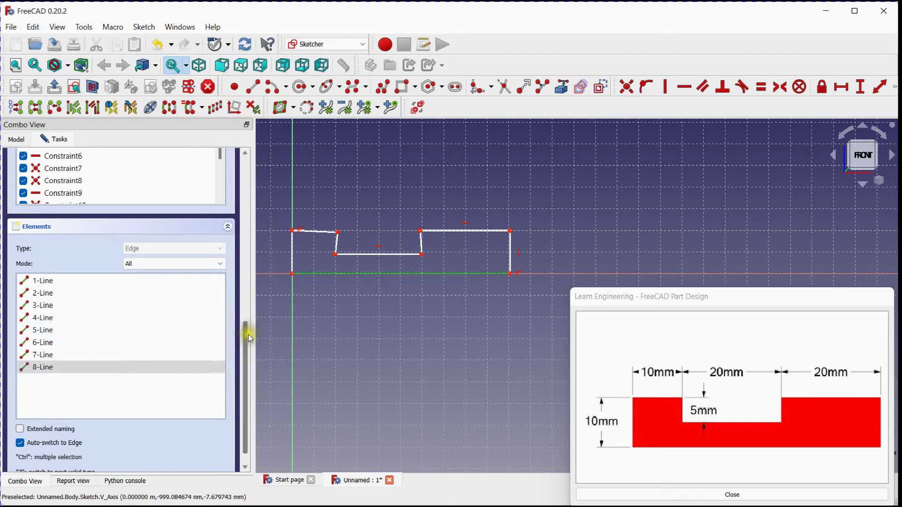
# Examine the sketch's listed constraints one by one to see which points and edges of the profile each one controls
pyautogui.moveTo(248, 334); pyautogui.dragTo(249, 258)
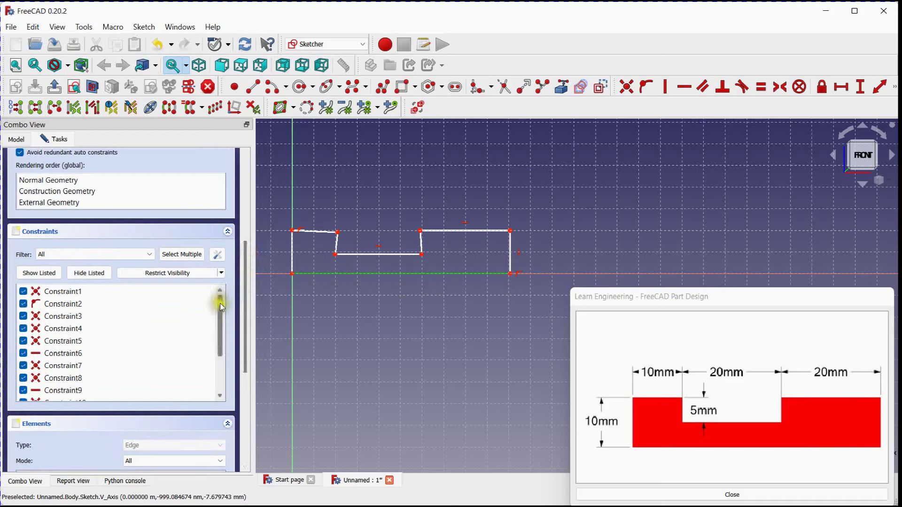
pyautogui.click(74, 291)
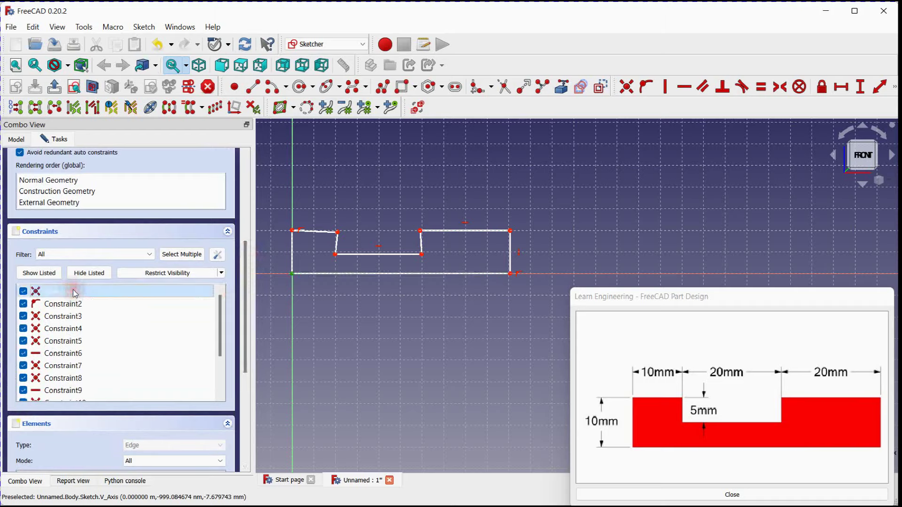
pyautogui.click(70, 305)
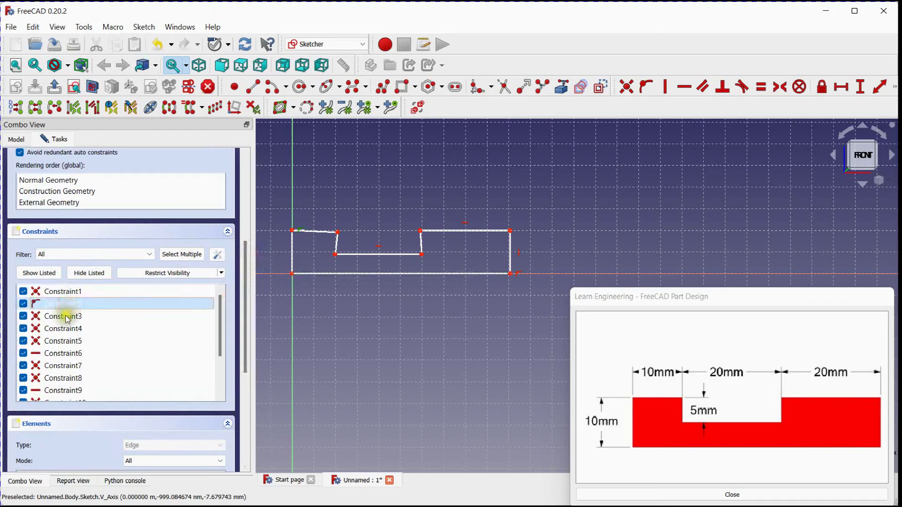
pyautogui.click(68, 317)
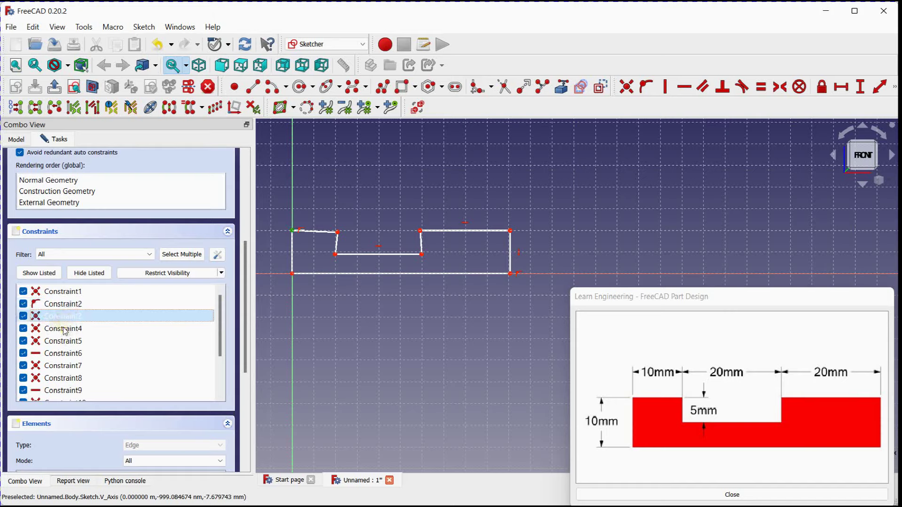
pyautogui.click(64, 330)
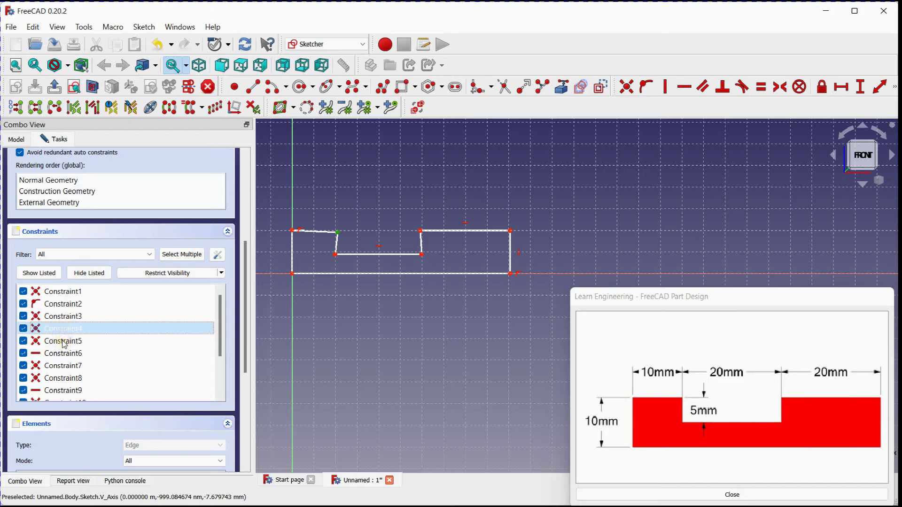
pyautogui.click(65, 342)
pyautogui.click(66, 355)
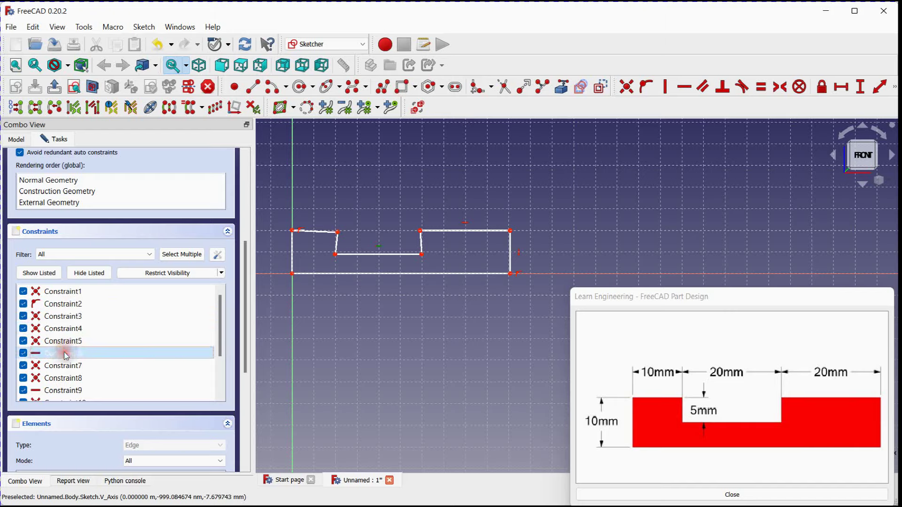
pyautogui.click(65, 365)
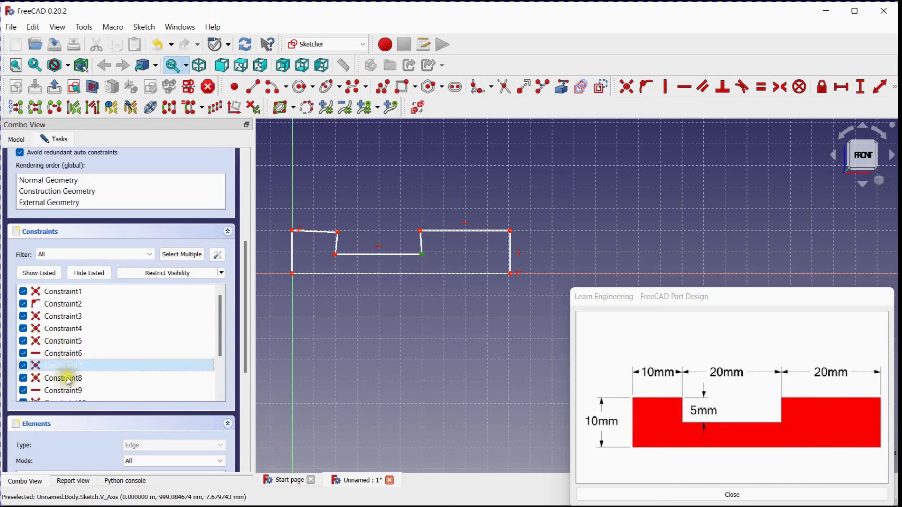
pyautogui.click(68, 381)
pyautogui.scroll(-2, 66, 376)
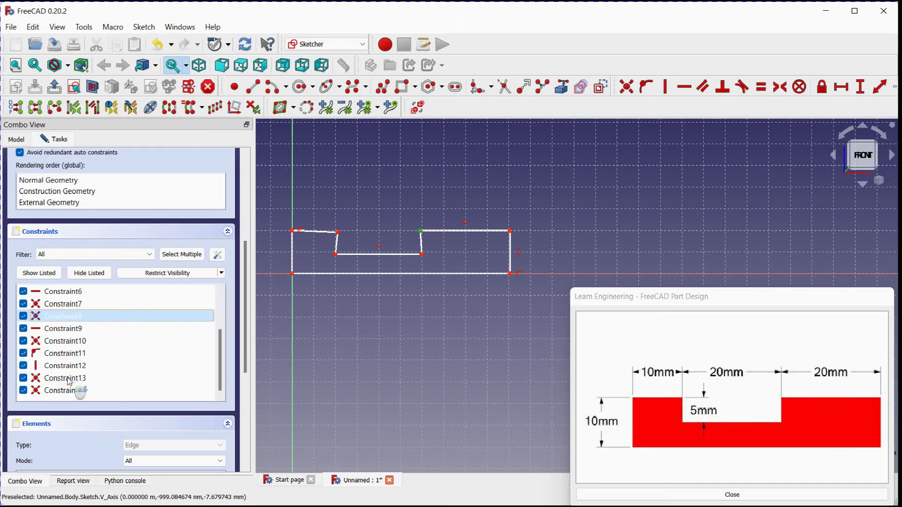
pyautogui.click(78, 334)
pyautogui.click(74, 346)
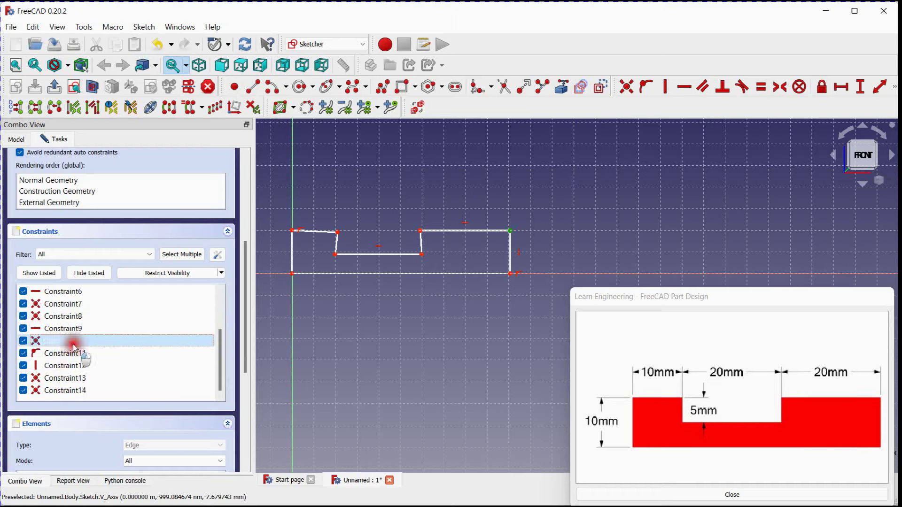
pyautogui.click(71, 354)
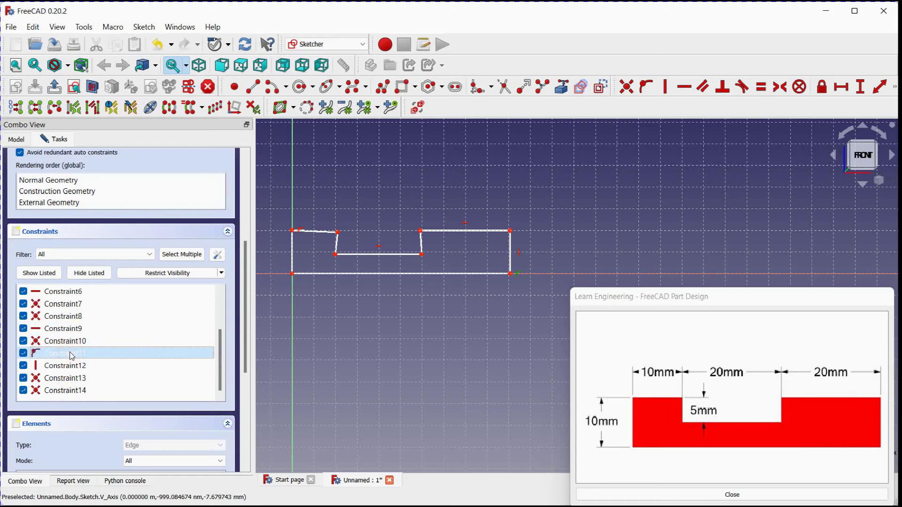
pyautogui.scroll(5, 550, 272)
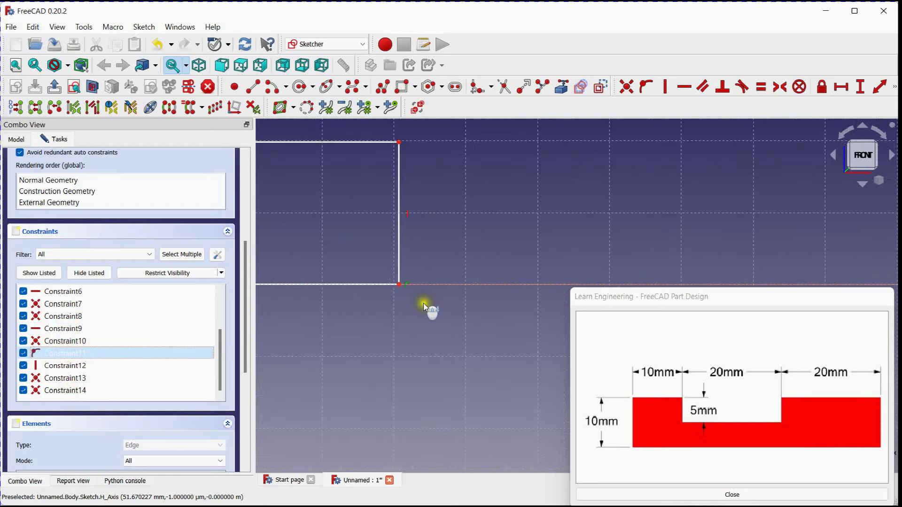
pyautogui.scroll(-5, 424, 303)
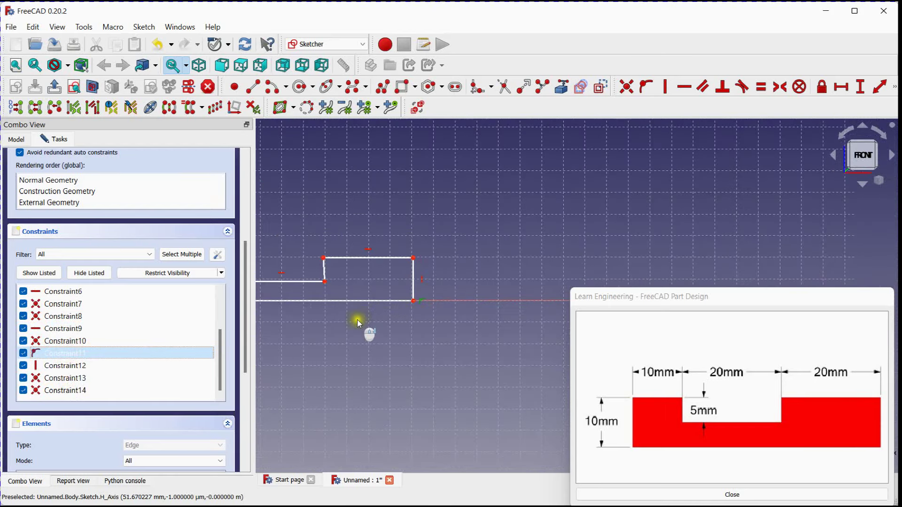
pyautogui.click(61, 379)
pyautogui.click(60, 390)
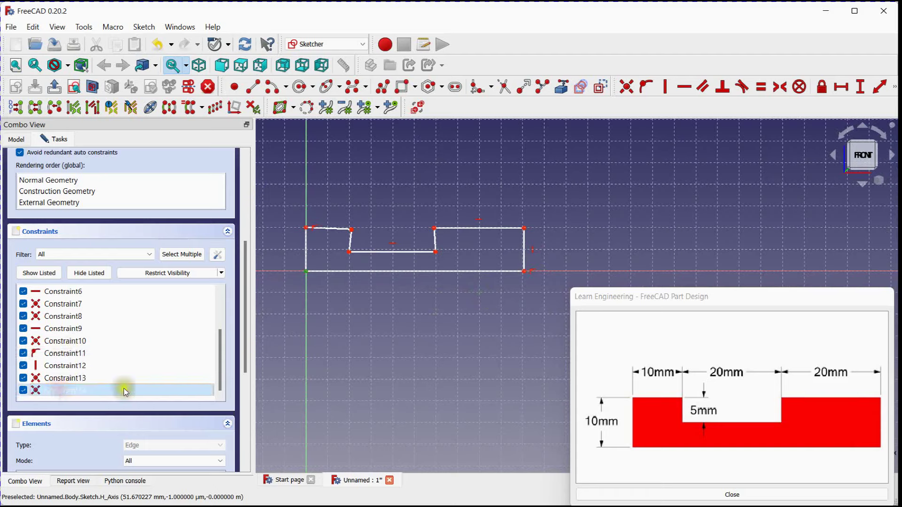
pyautogui.click(345, 357)
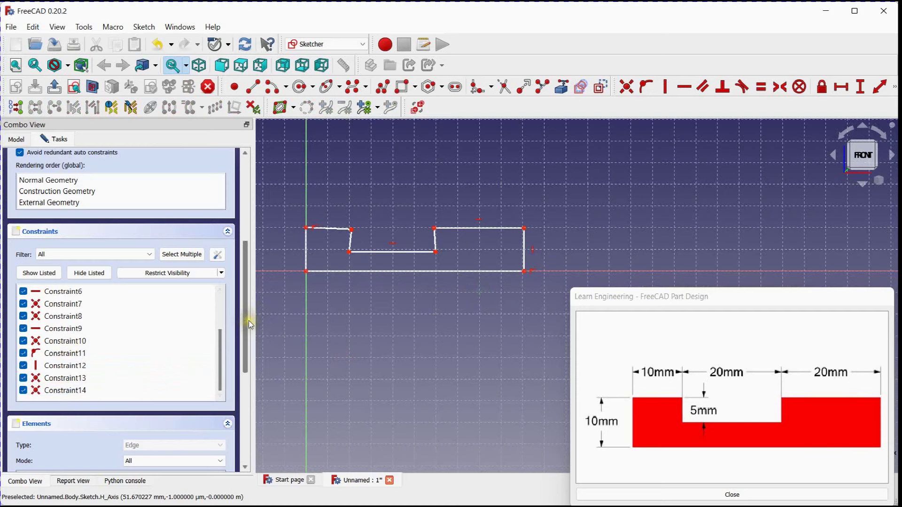
# Check the sketch's remaining degrees of freedom and pull both upper edges upward to test how the profile moves
pyautogui.moveTo(249, 320); pyautogui.dragTo(252, 207)
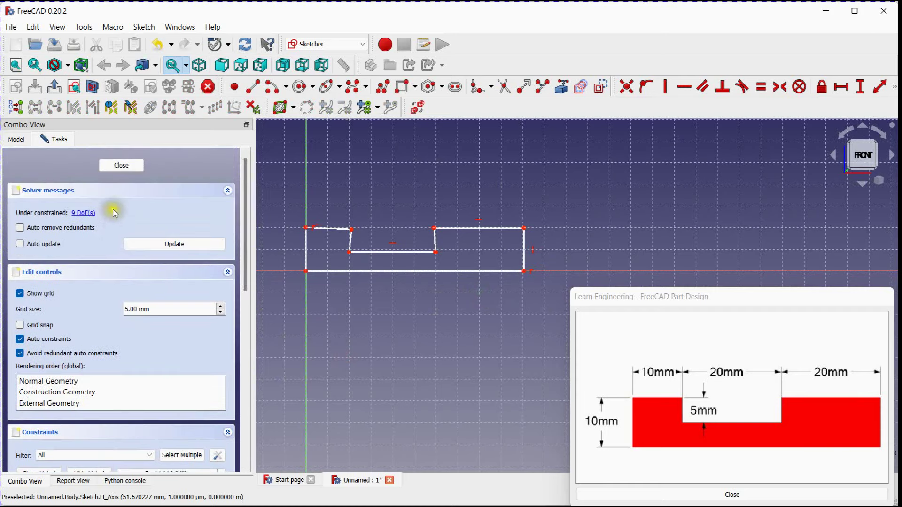
pyautogui.scroll(1, 413, 235)
pyautogui.scroll(-1, 411, 234)
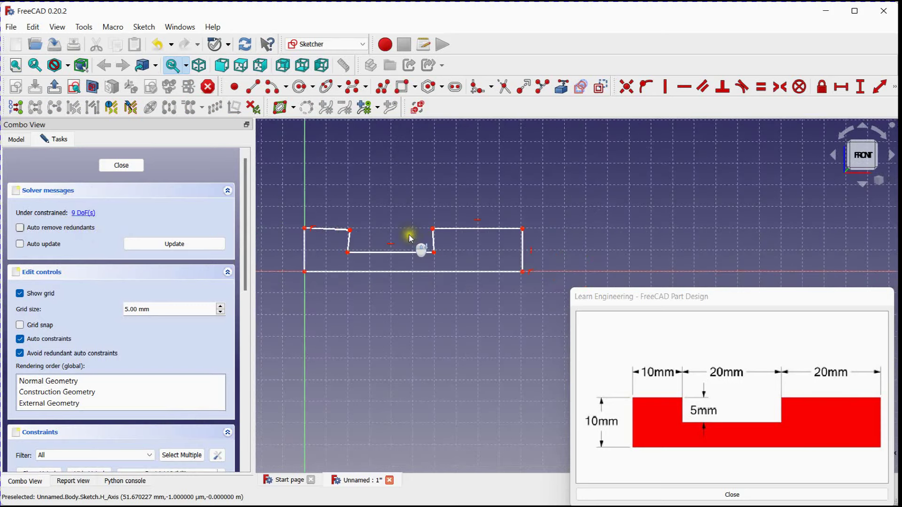
pyautogui.moveTo(409, 234); pyautogui.dragTo(433, 211, button='middle')
pyautogui.scroll(2, 390, 213)
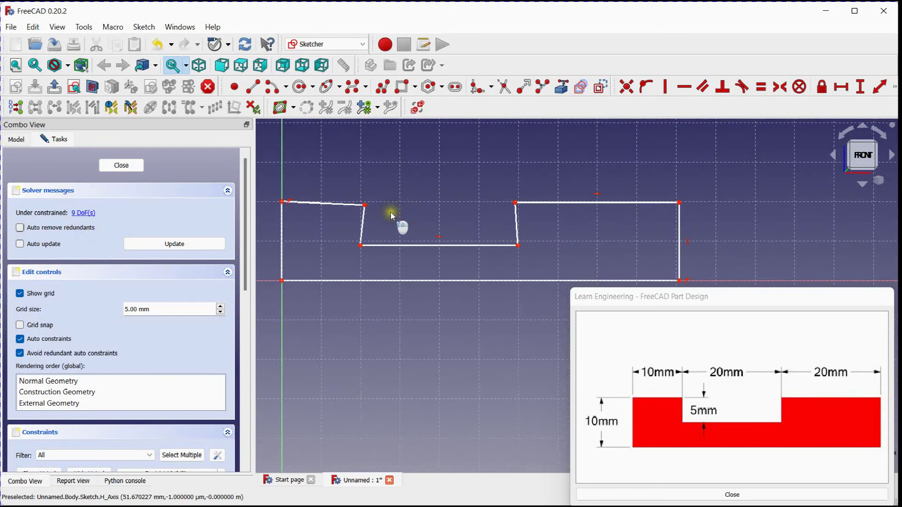
pyautogui.scroll(-1, 378, 233)
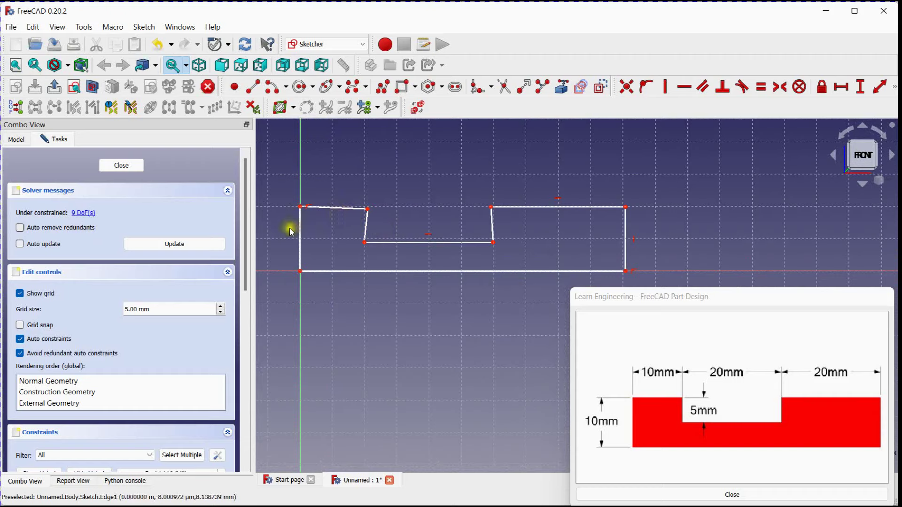
pyautogui.moveTo(337, 210)
pyautogui.mouseDown()
pyautogui.moveTo(347, 139)
pyautogui.moveTo(331, 222)
pyautogui.moveTo(348, 180)
pyautogui.moveTo(322, 192)
pyautogui.moveTo(333, 193)
pyautogui.mouseUp()
pyautogui.moveTo(558, 207)
pyautogui.mouseDown()
pyautogui.moveTo(570, 181)
pyautogui.moveTo(613, 188)
pyautogui.moveTo(535, 189)
pyautogui.moveTo(634, 184)
pyautogui.moveTo(586, 177)
pyautogui.moveTo(606, 202)
pyautogui.moveTo(550, 176)
pyautogui.mouseUp()
pyautogui.moveTo(524, 206); pyautogui.dragTo(556, 210, button='middle')
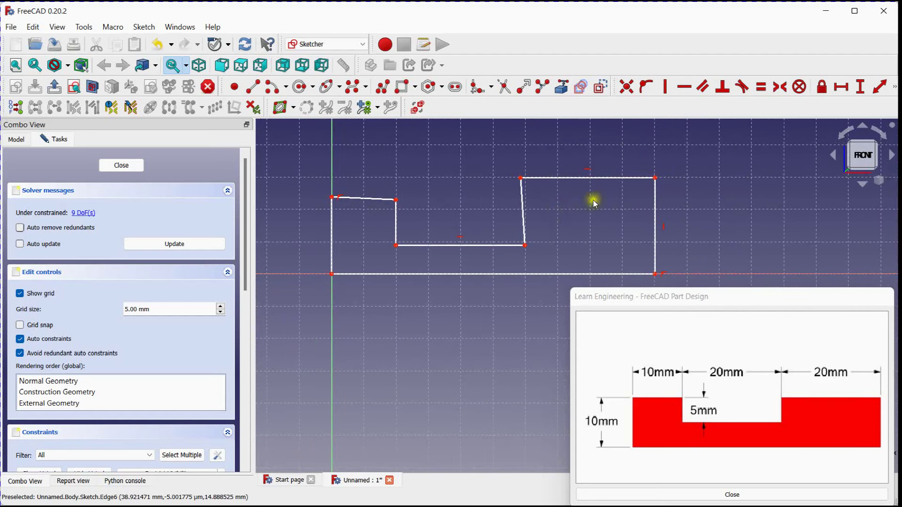
# Constrain both side edges of the notch vertical and the short upper edge beside the vertical axis horizontal
pyautogui.click(665, 86)
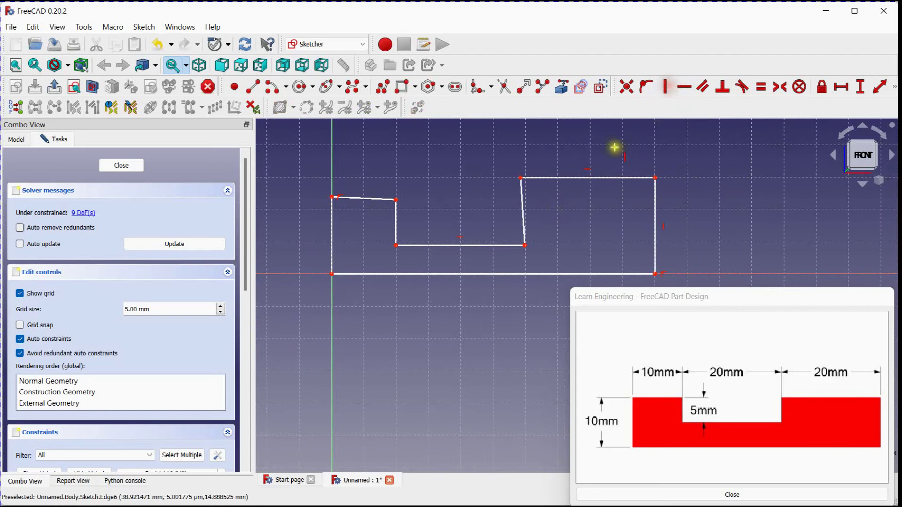
pyautogui.click(523, 202)
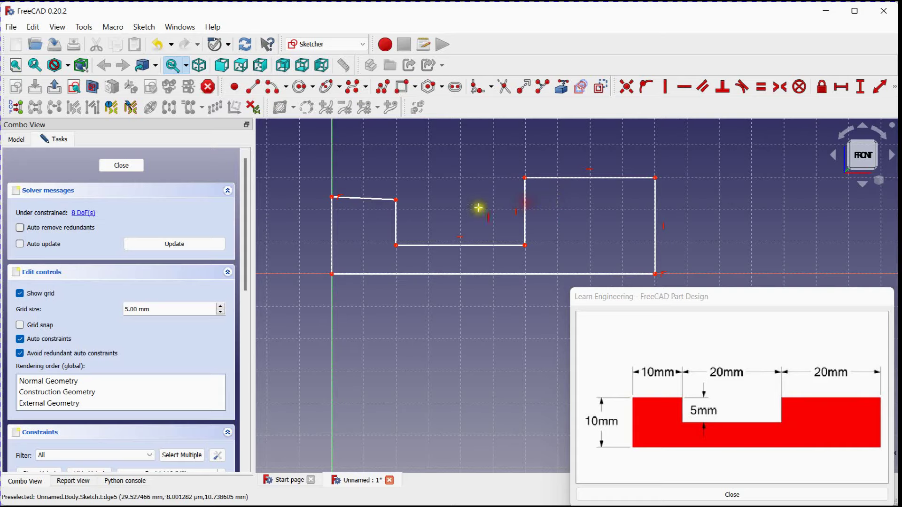
pyautogui.click(399, 216)
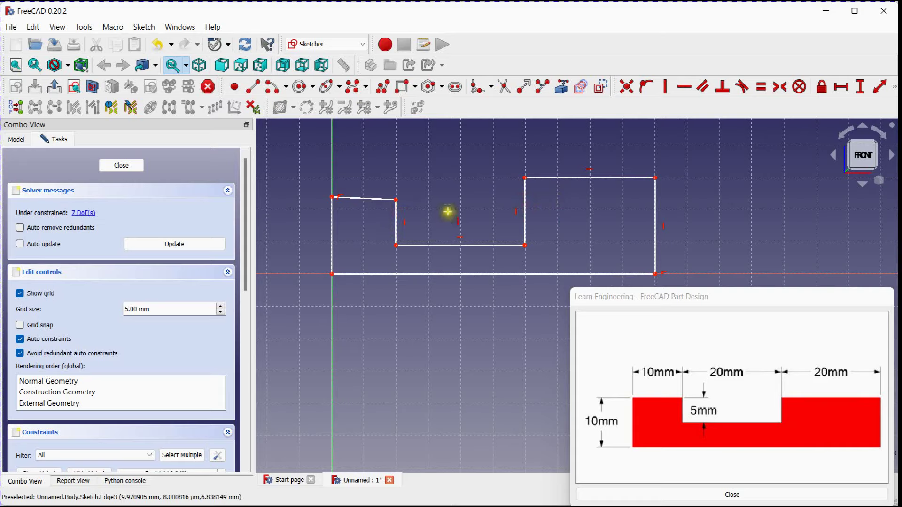
pyautogui.moveTo(462, 181)
pyautogui.mouseDown(button='middle')
pyautogui.moveTo(447, 157)
pyautogui.moveTo(442, 173)
pyautogui.mouseUp(button='middle')
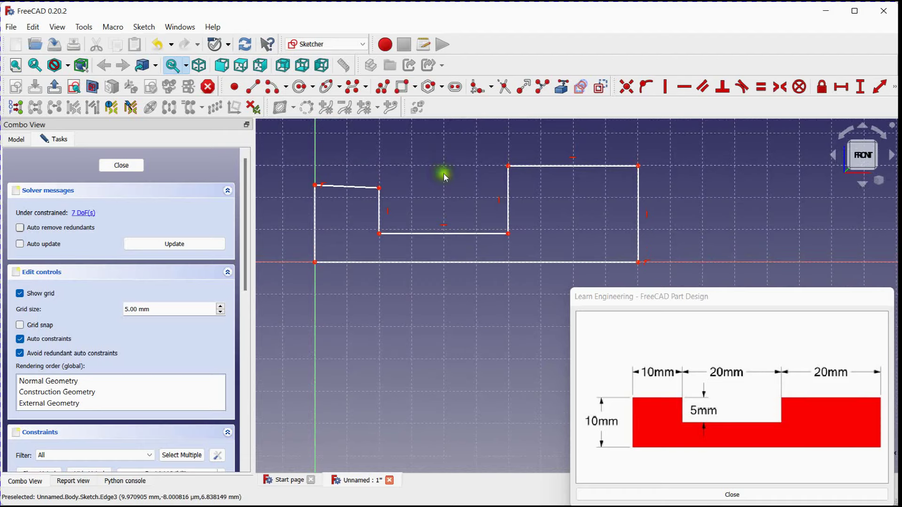
pyautogui.click(685, 86)
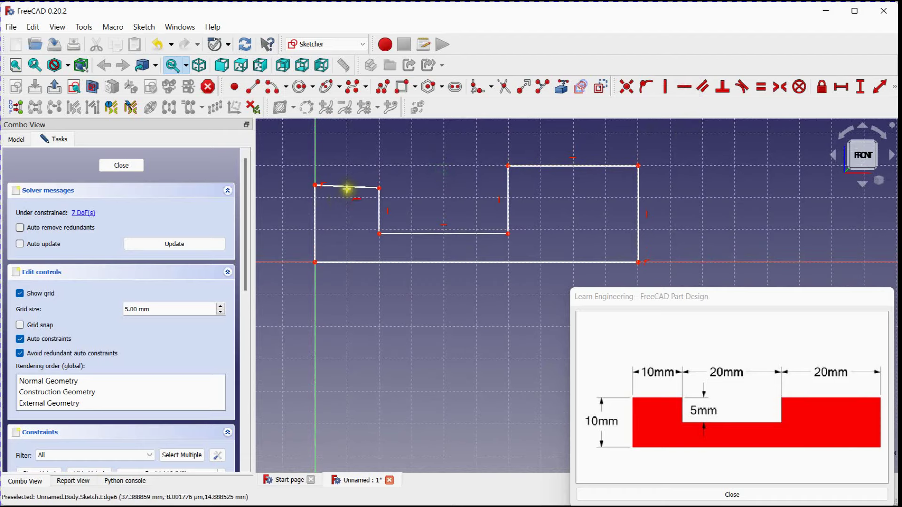
pyautogui.click(347, 189)
pyautogui.moveTo(473, 186); pyautogui.dragTo(461, 211, button='middle')
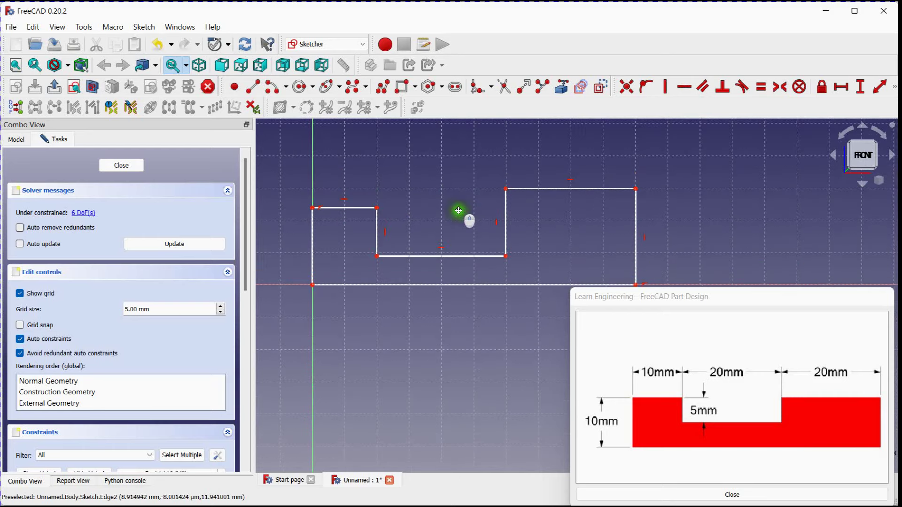
# Pull the short upper edge, the notch floor and the outer end edge to test the profile's remaining freedom
pyautogui.moveTo(324, 271)
pyautogui.mouseDown()
pyautogui.moveTo(336, 198)
pyautogui.moveTo(357, 162)
pyautogui.moveTo(343, 217)
pyautogui.moveTo(354, 165)
pyautogui.moveTo(351, 207)
pyautogui.moveTo(351, 184)
pyautogui.mouseUp()
pyautogui.scroll(-2, 421, 219)
pyautogui.scroll(1, 438, 230)
pyautogui.moveTo(398, 245); pyautogui.dragTo(416, 241)
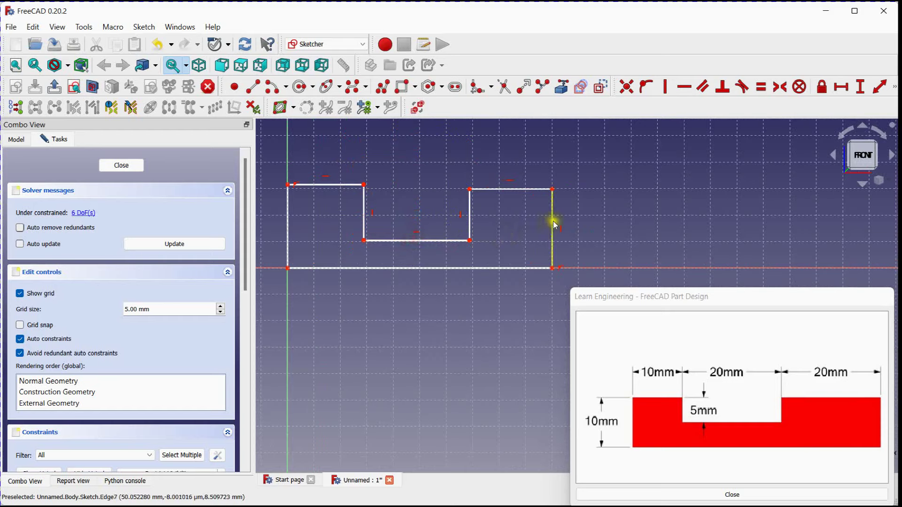
pyautogui.moveTo(555, 225)
pyautogui.mouseDown()
pyautogui.moveTo(697, 238)
pyautogui.moveTo(534, 242)
pyautogui.moveTo(540, 221)
pyautogui.moveTo(580, 218)
pyautogui.moveTo(578, 210)
pyautogui.mouseUp()
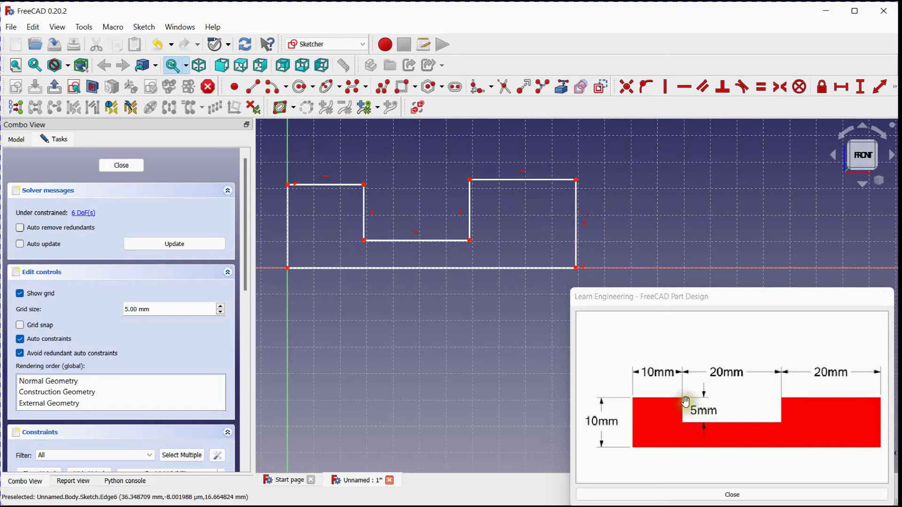
# Check the notch in the reference drawing and constrain its two side edges to equal length
pyautogui.click(686, 423)
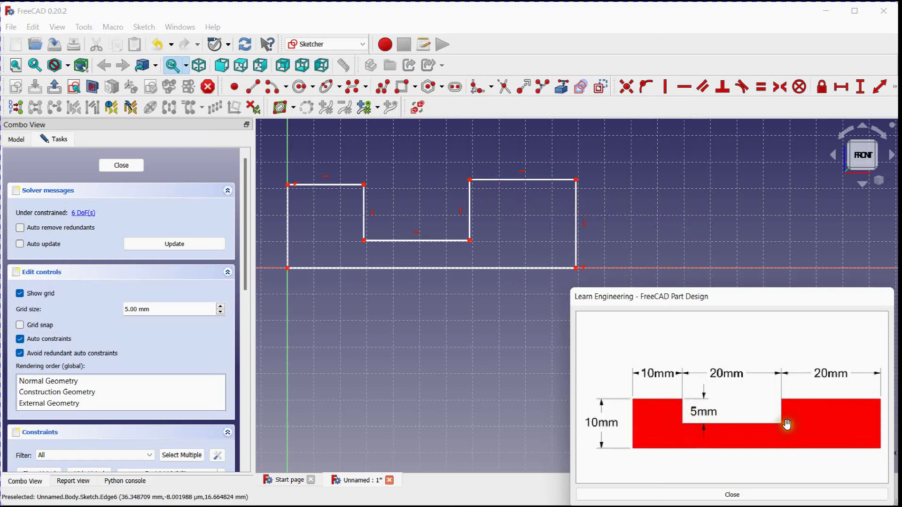
pyautogui.moveTo(416, 235); pyautogui.dragTo(435, 240, button='middle')
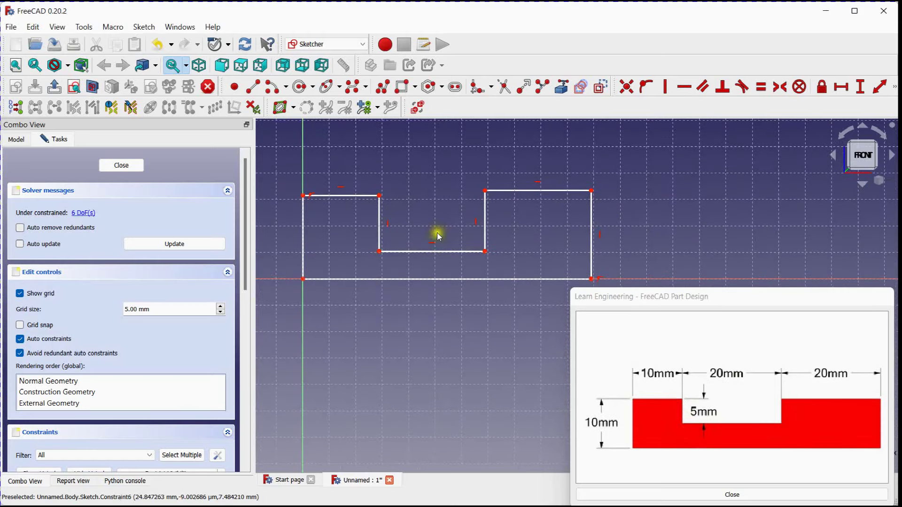
pyautogui.click(761, 86)
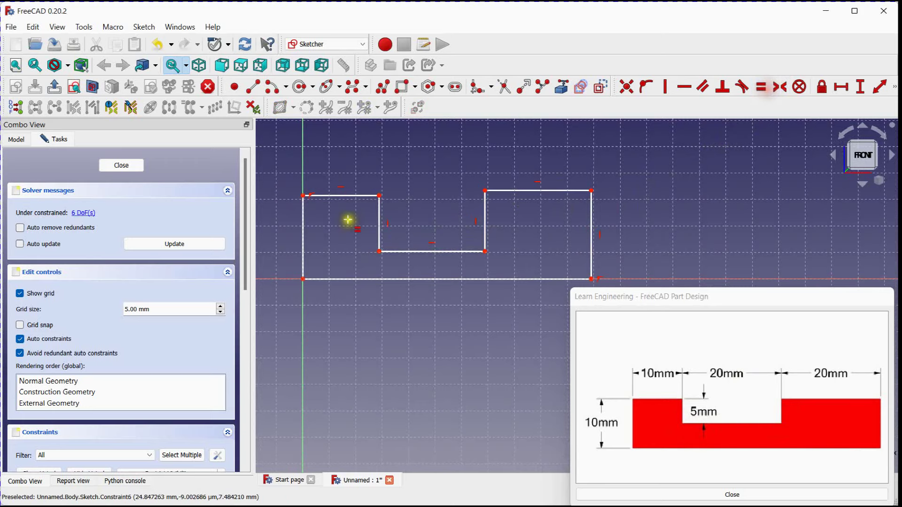
pyautogui.click(380, 215)
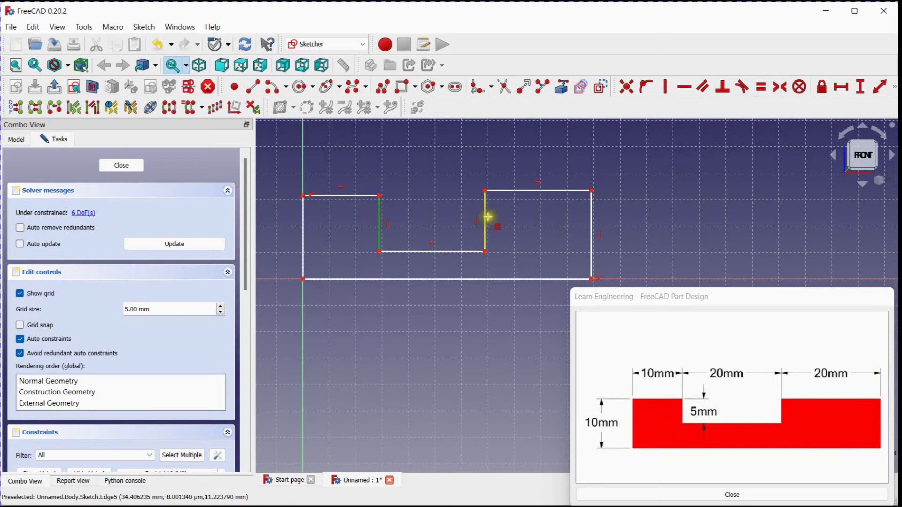
pyautogui.click(487, 217)
pyautogui.moveTo(445, 199); pyautogui.dragTo(437, 228, button='middle')
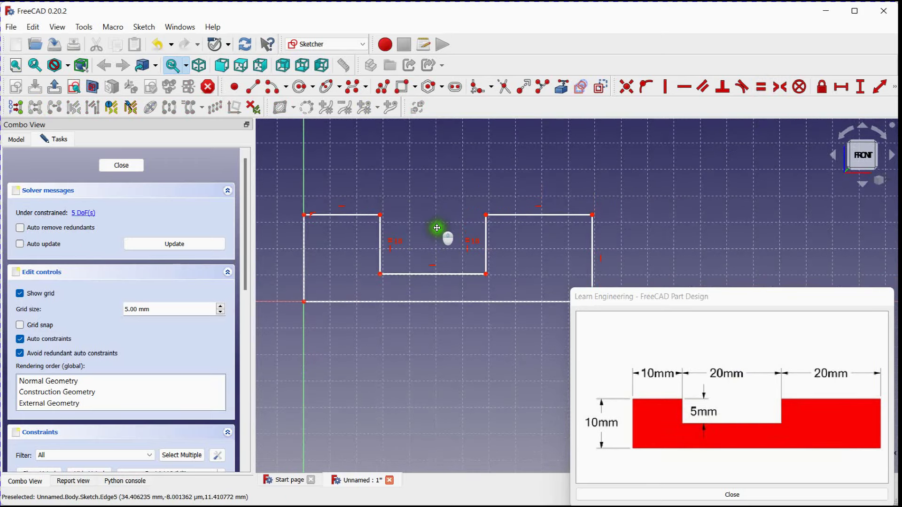
# Test the equal-length constraint by moving the longer upper edge up, then down to about 13 mm above the base
pyautogui.moveTo(520, 216); pyautogui.dragTo(531, 173)
pyautogui.scroll(-2, 528, 224)
pyautogui.moveTo(528, 224)
pyautogui.mouseDown(button='middle')
pyautogui.moveTo(486, 212)
pyautogui.moveTo(493, 223)
pyautogui.mouseUp(button='middle')
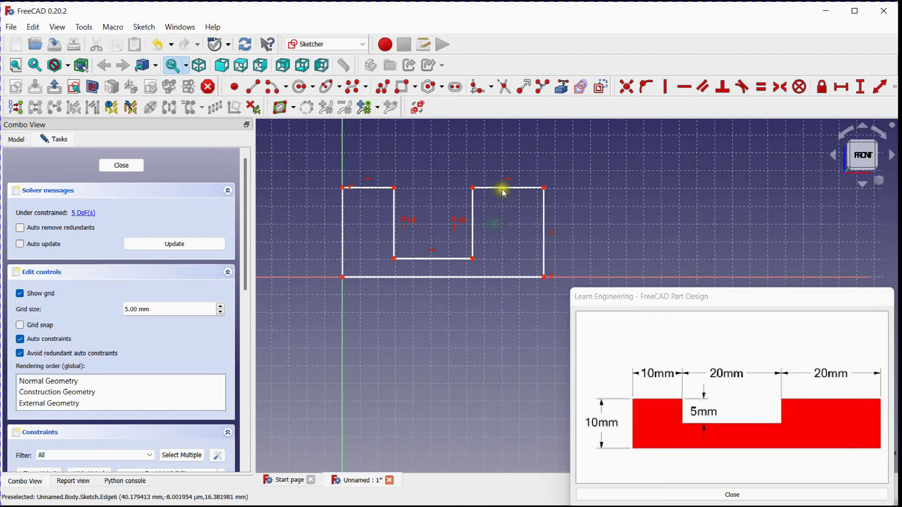
pyautogui.moveTo(502, 188); pyautogui.dragTo(514, 234)
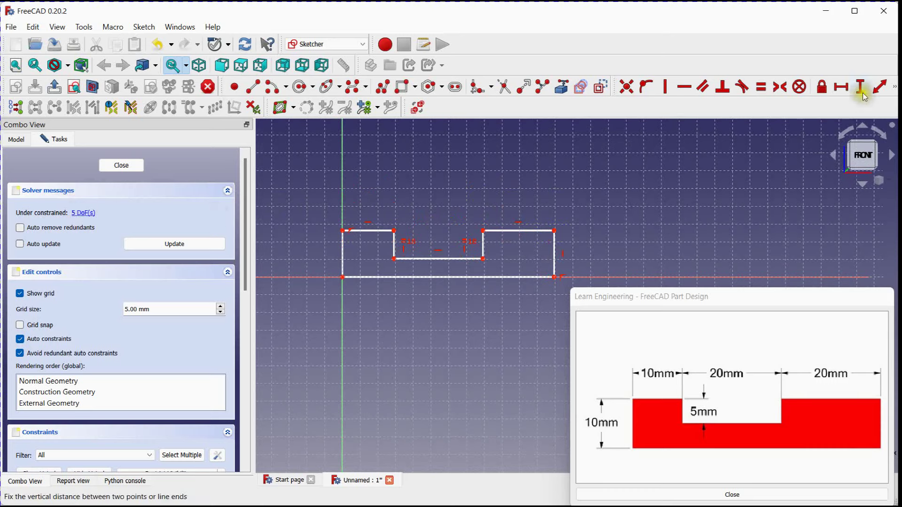
# Constrain the length of the profile's edge lying on the vertical axis to 10 mm
pyautogui.click(880, 88)
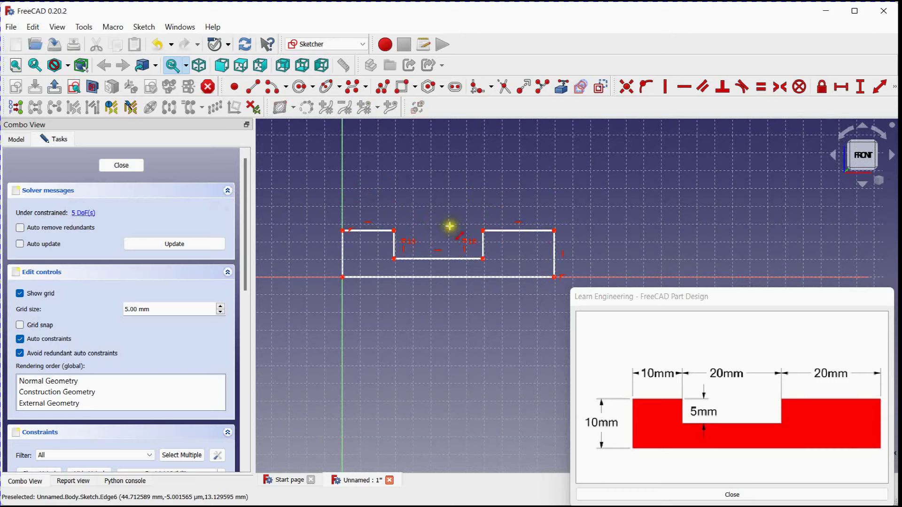
pyautogui.click(343, 251)
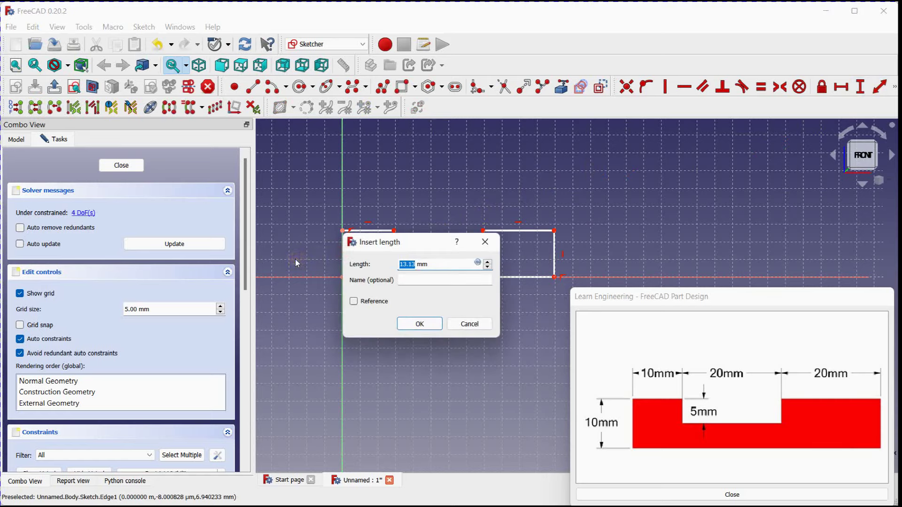
pyautogui.write('10')
pyautogui.press('Return')
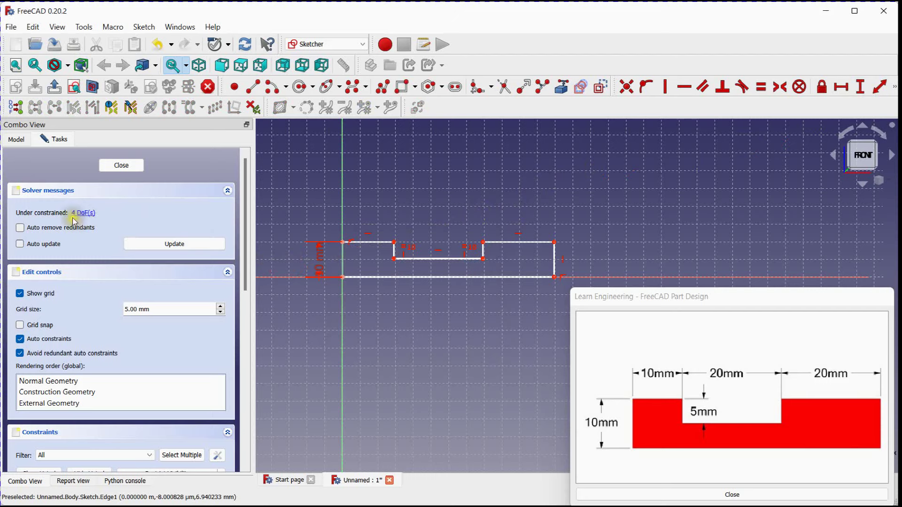
# Constrain the length of the short upper edge beside the vertical axis to 10 mm
pyautogui.moveTo(403, 327); pyautogui.dragTo(392, 288, button='middle')
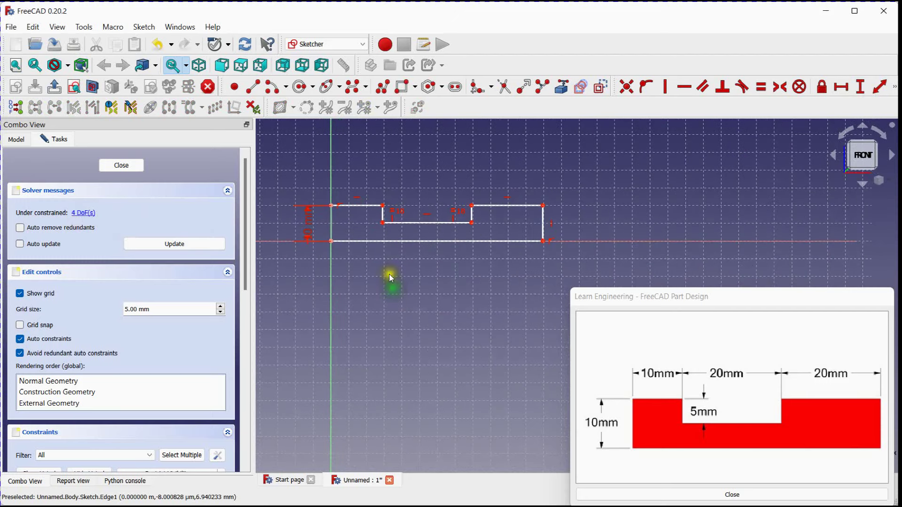
pyautogui.click(370, 205)
pyautogui.press('l')
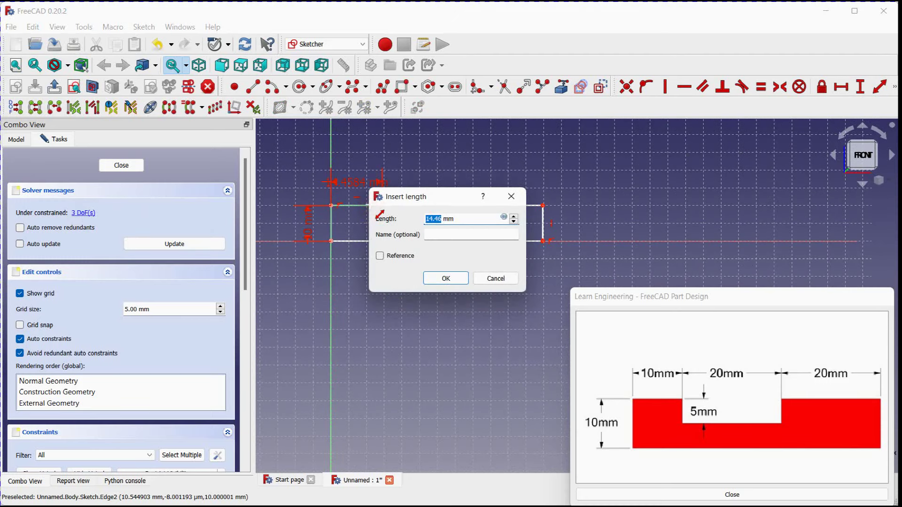
pyautogui.write('10')
pyautogui.press('Return')
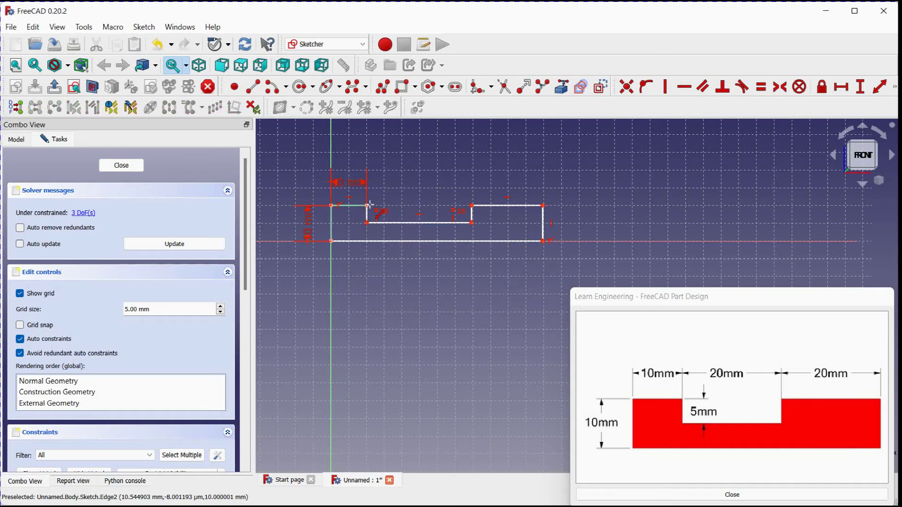
# Set the notch depth by constraining its side edge nearest the vertical axis to 5 mm
pyautogui.scroll(5, 370, 210)
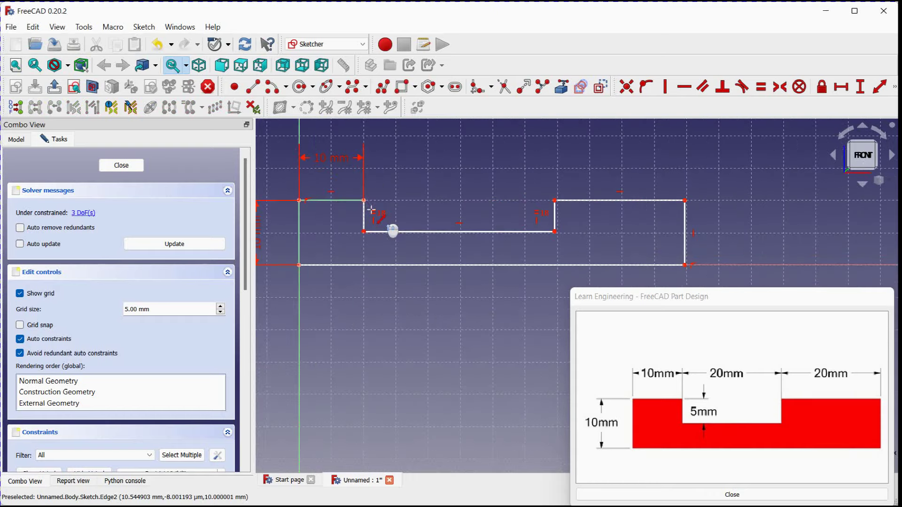
pyautogui.click(360, 221)
pyautogui.press('i')
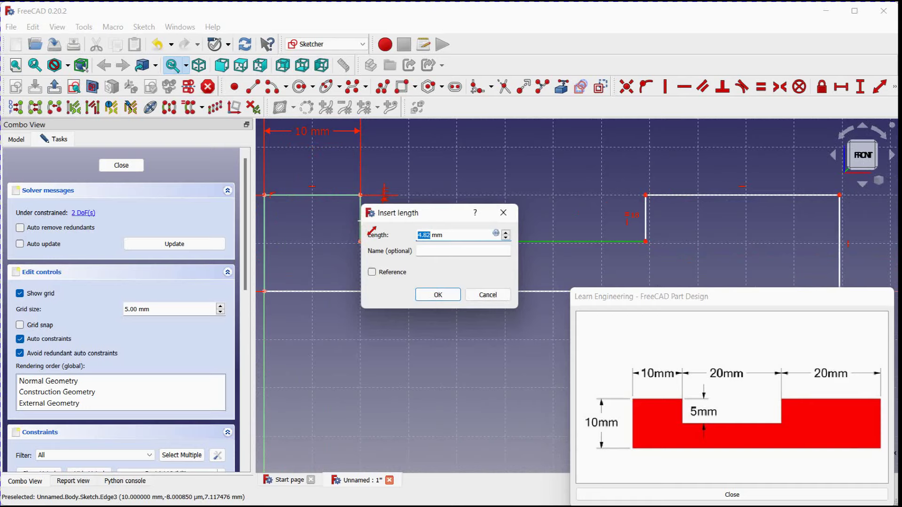
pyautogui.write('5')
pyautogui.press('Return')
# Constrain the length of the notch floor to 20 mm
pyautogui.scroll(-2, 389, 262)
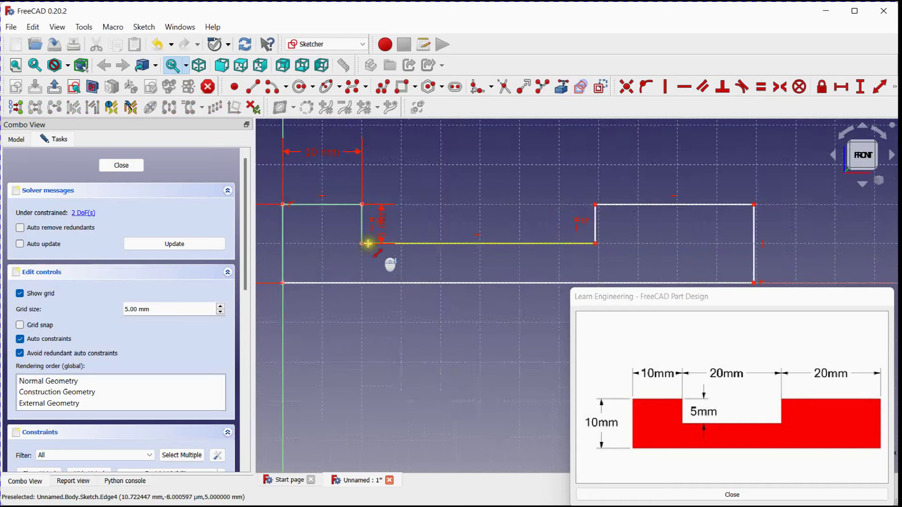
pyautogui.click(445, 243)
pyautogui.press('l')
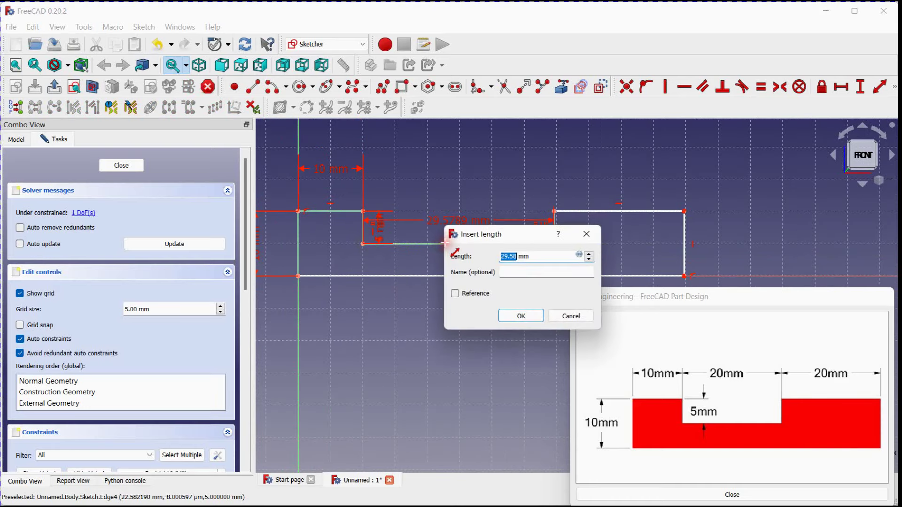
pyautogui.press('Return')
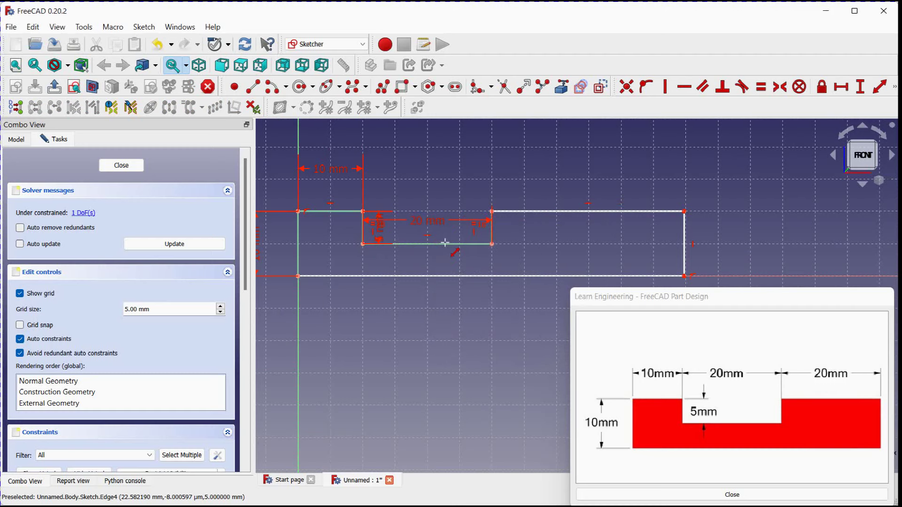
# Test the profile's remaining freedom by moving the outer end edge outward to about 68 mm from the vertical axis
pyautogui.scroll(-3, 449, 254)
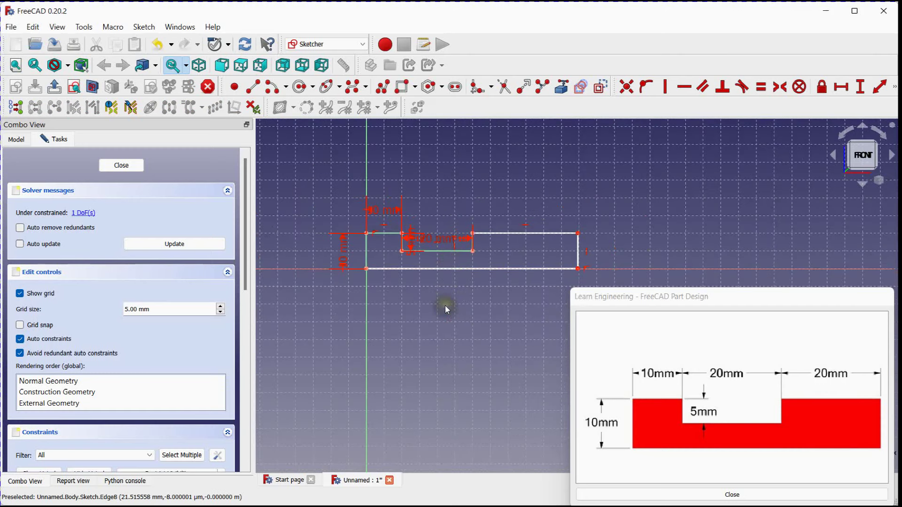
pyautogui.moveTo(446, 310); pyautogui.dragTo(420, 269, button='middle')
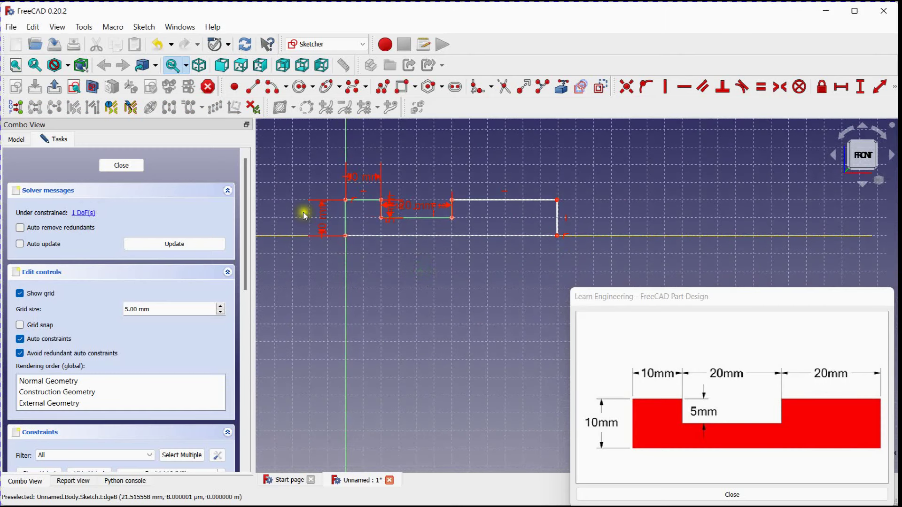
pyautogui.moveTo(559, 214)
pyautogui.mouseDown()
pyautogui.moveTo(658, 216)
pyautogui.moveTo(498, 221)
pyautogui.moveTo(648, 226)
pyautogui.moveTo(529, 232)
pyautogui.moveTo(590, 230)
pyautogui.mouseUp()
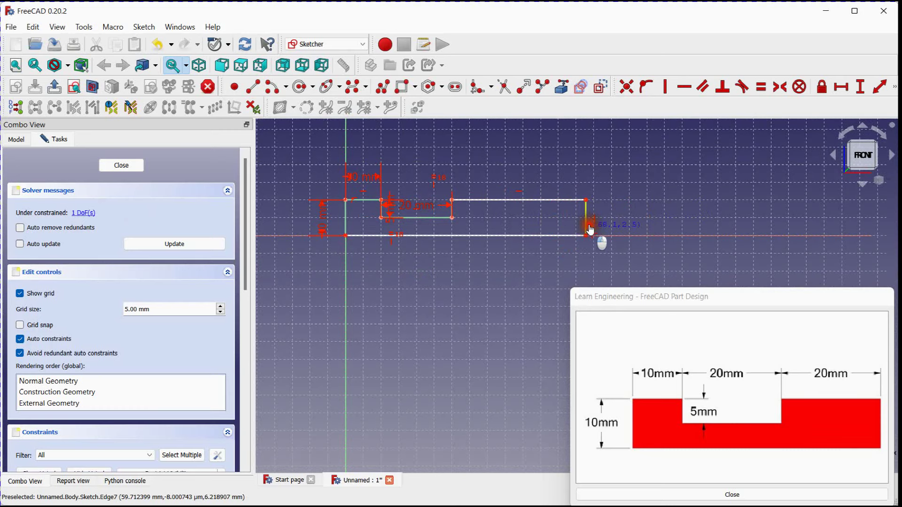
# Constrain the length of the longer upper edge between the notch and the outer end to 20 mm
pyautogui.scroll(4, 458, 219)
pyautogui.scroll(2, 523, 213)
pyautogui.moveTo(521, 213); pyautogui.dragTo(408, 247, button='middle')
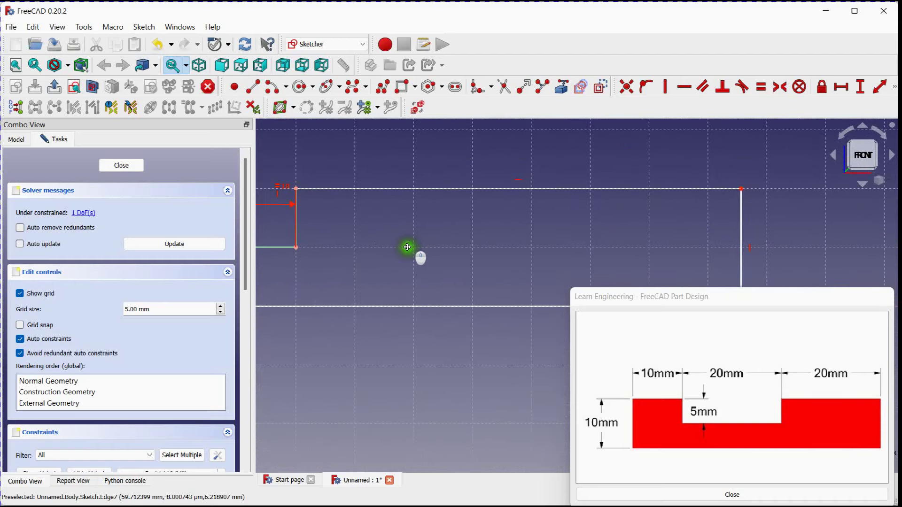
pyautogui.scroll(-2, 407, 247)
pyautogui.scroll(-1, 405, 238)
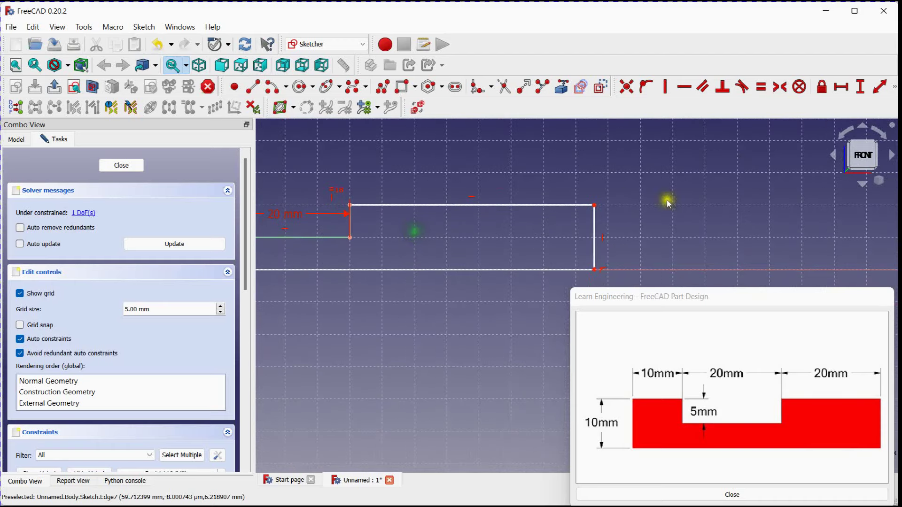
pyautogui.click(881, 87)
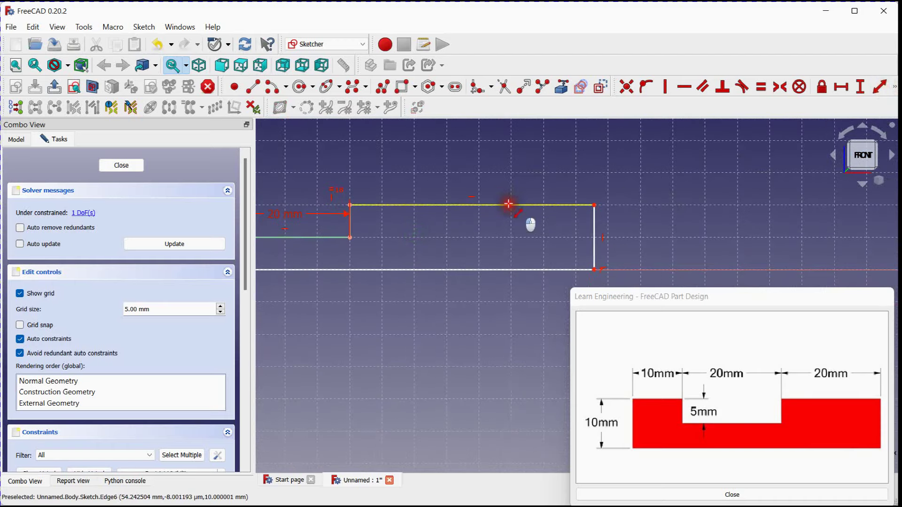
pyautogui.click(511, 206)
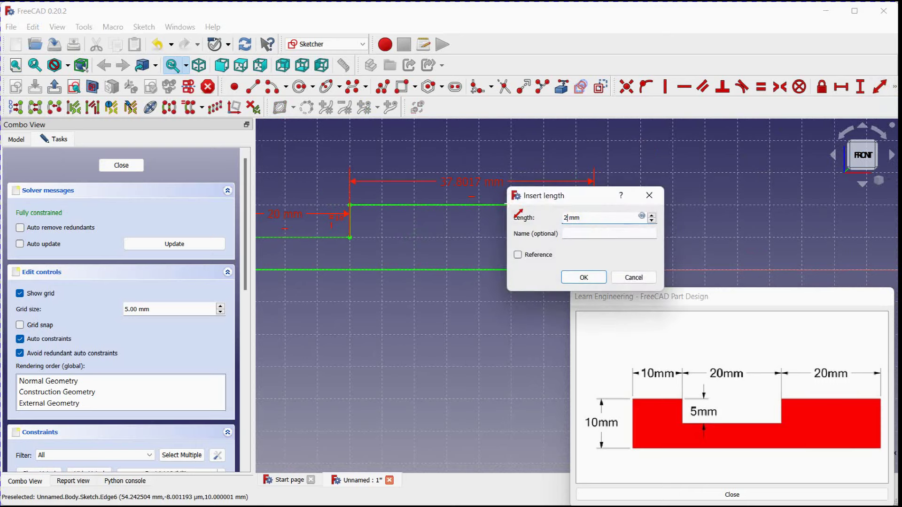
pyautogui.press('Return')
# Review the solver status and the lists of constraints and elements, and close the profile sketch
pyautogui.scroll(-3, 481, 256)
pyautogui.moveTo(481, 256); pyautogui.dragTo(586, 220, button='middle')
pyautogui.scroll(3, 554, 229)
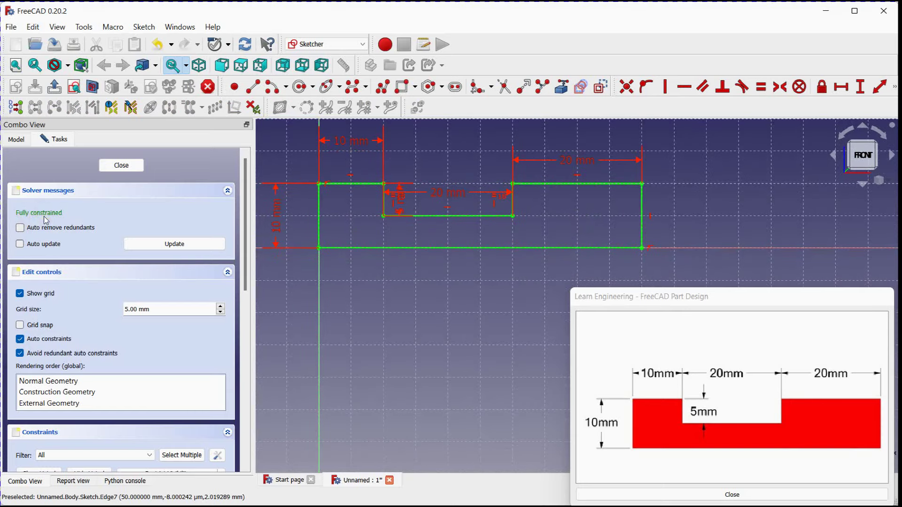
pyautogui.moveTo(246, 213); pyautogui.dragTo(245, 317)
pyautogui.moveTo(222, 283); pyautogui.dragTo(242, 385)
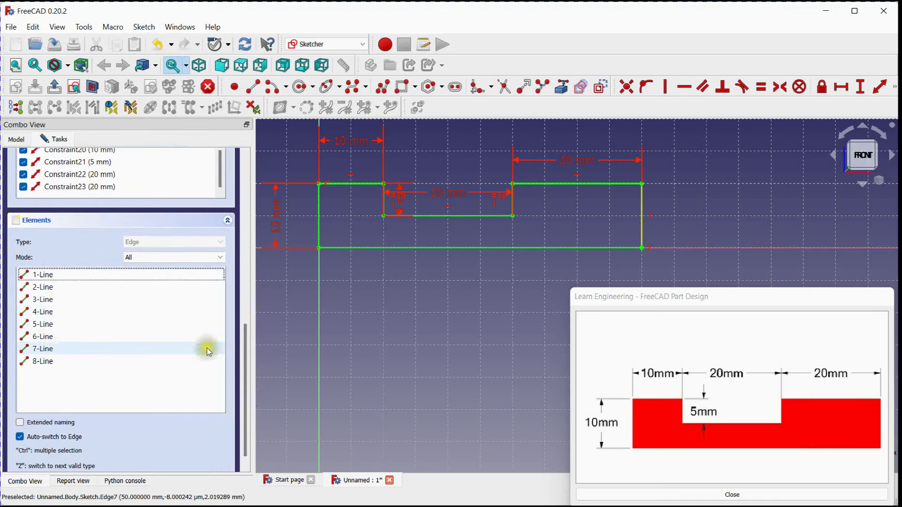
pyautogui.moveTo(249, 371); pyautogui.dragTo(244, 165)
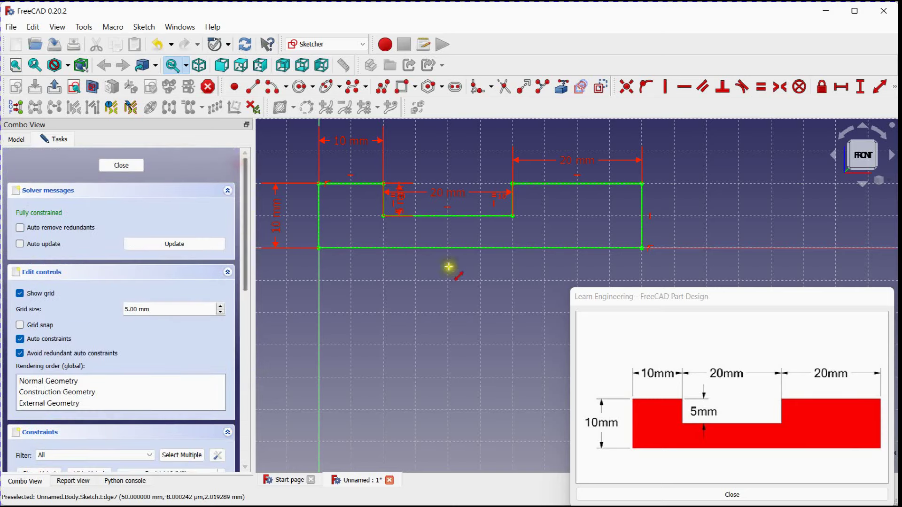
pyautogui.moveTo(445, 279); pyautogui.dragTo(433, 295, button='middle')
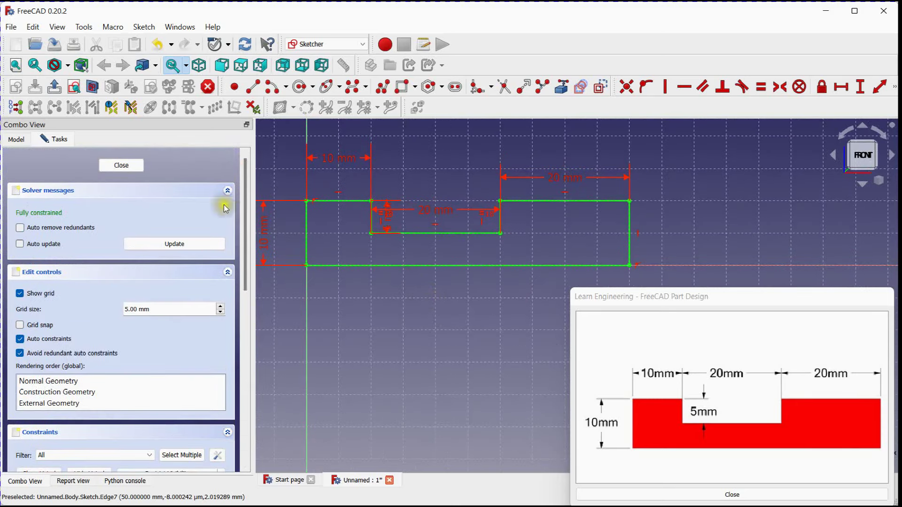
pyautogui.click(108, 166)
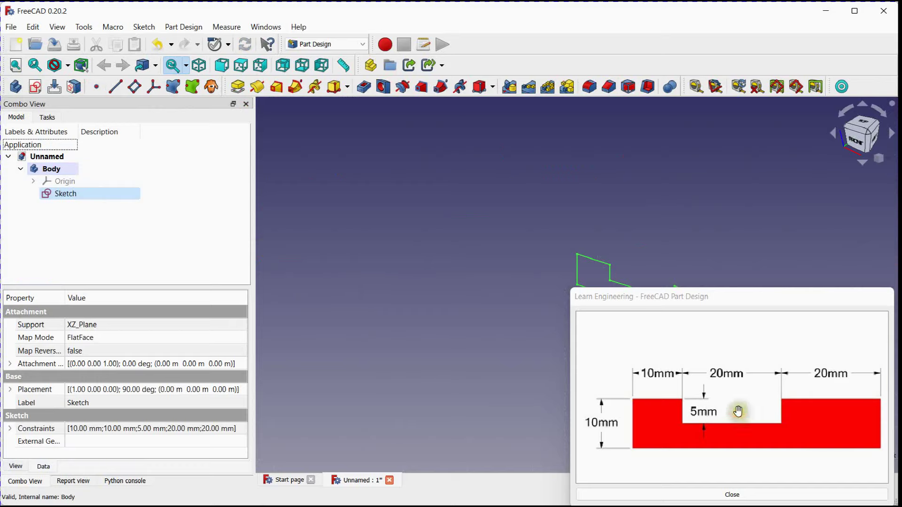
# Check the block's depth in the reference drawing's top view and pad the profile sketch 30 mm
pyautogui.scroll(-5, 739, 411)
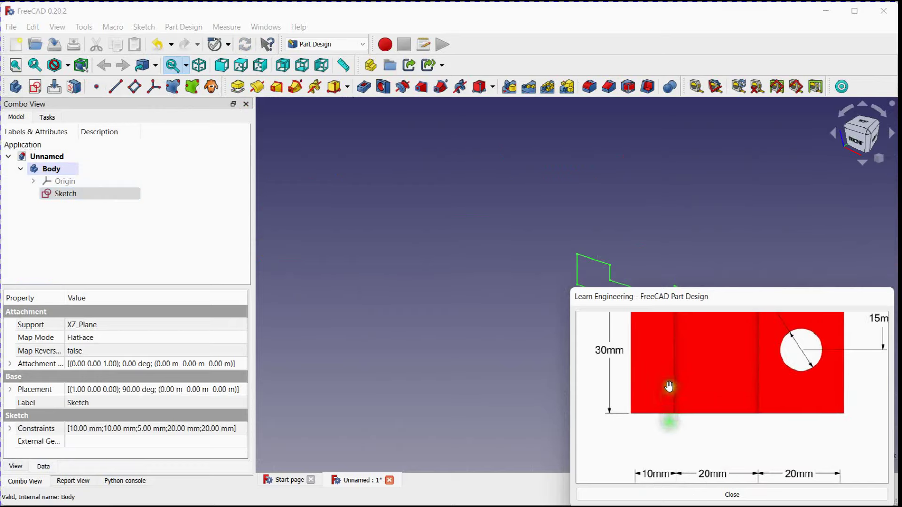
pyautogui.scroll(2, 669, 387)
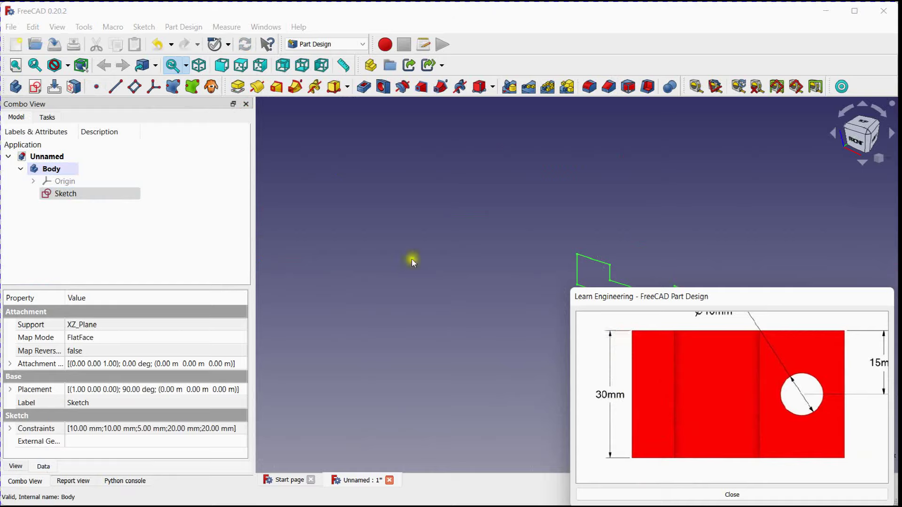
pyautogui.moveTo(470, 254); pyautogui.dragTo(256, 203, button='middle')
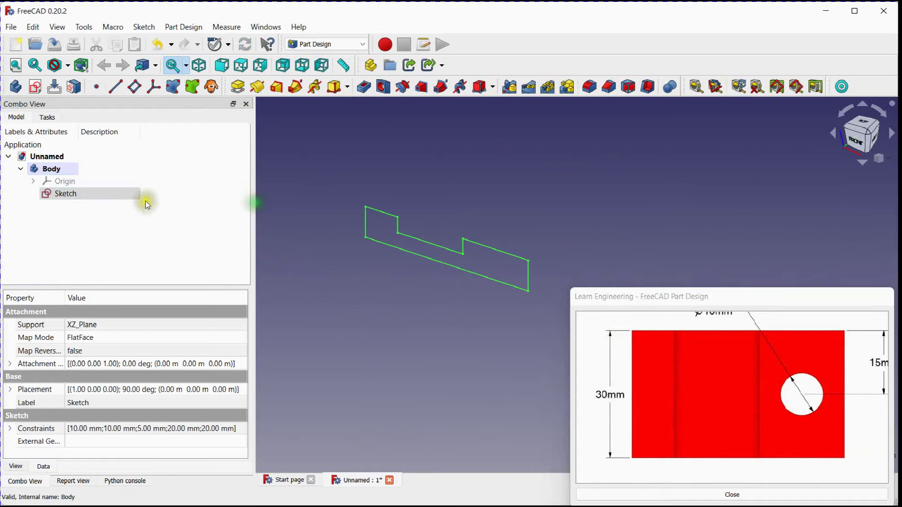
pyautogui.click(72, 195)
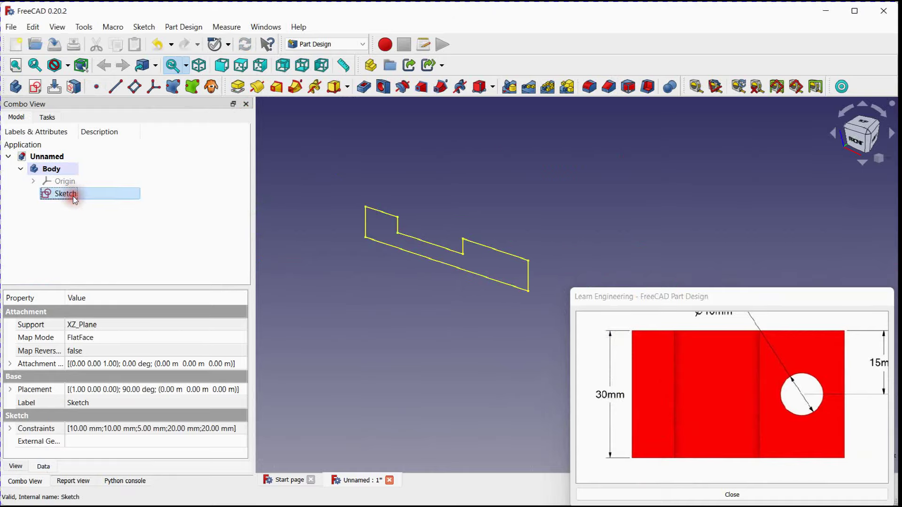
pyautogui.click(238, 88)
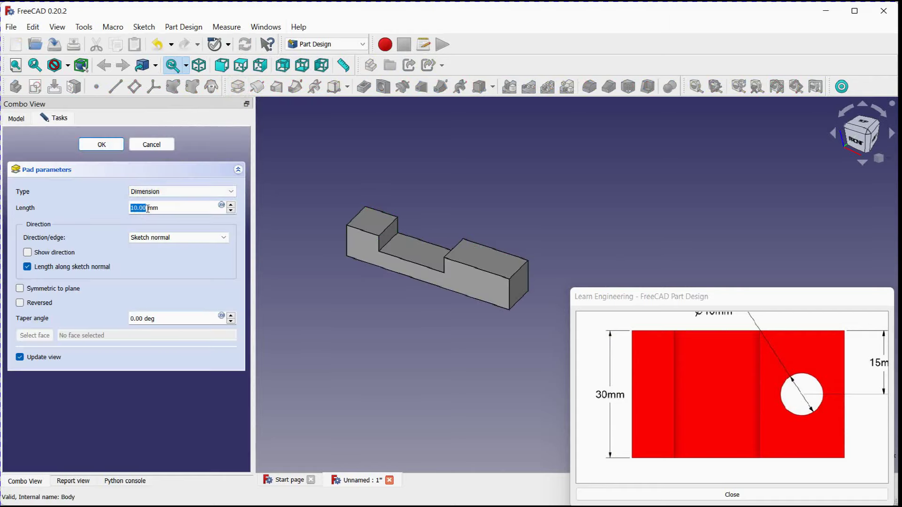
pyautogui.scroll(20, 147, 208)
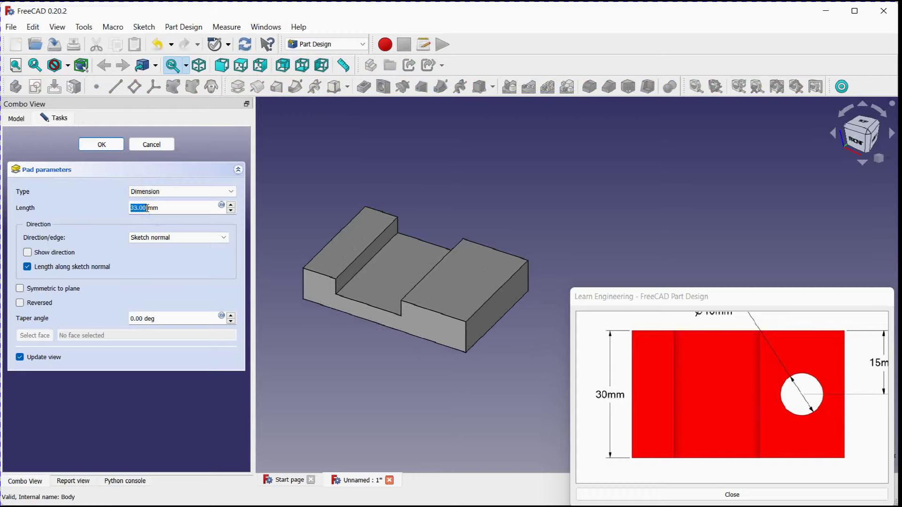
pyautogui.scroll(-3, 147, 208)
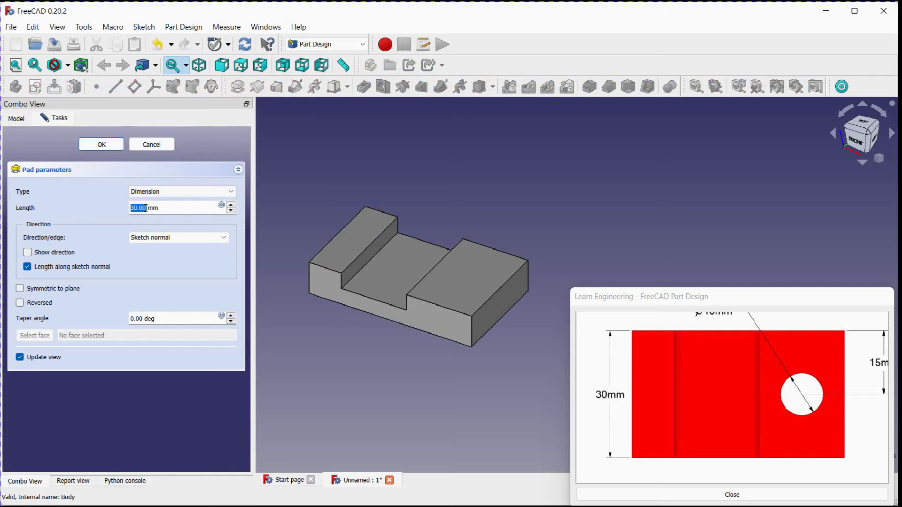
pyautogui.click(105, 145)
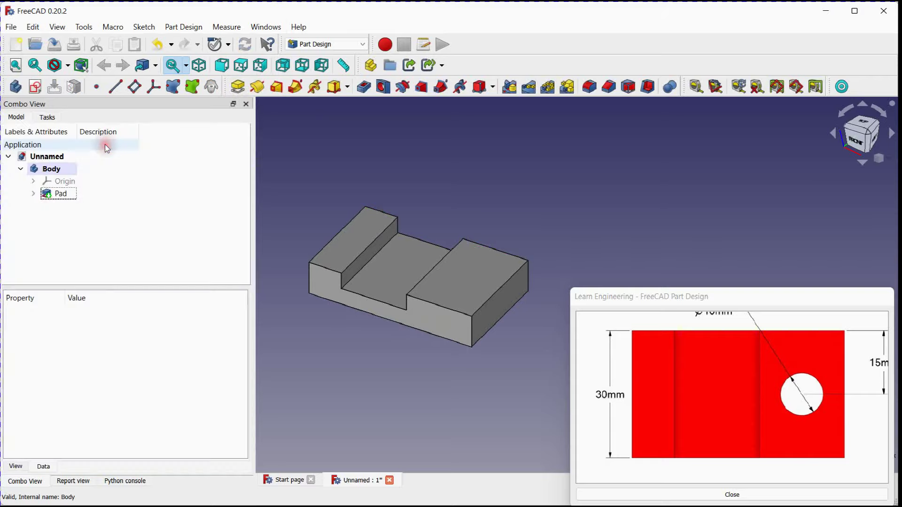
# Create a new sketch on the upper face of the wider raised section, where the drawing shows the hole
pyautogui.moveTo(407, 250); pyautogui.dragTo(401, 223, button='middle')
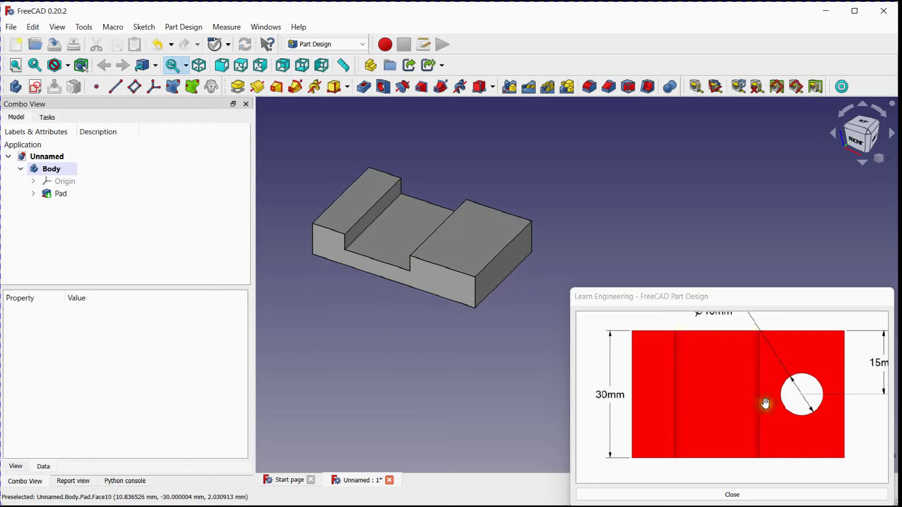
pyautogui.click(449, 239)
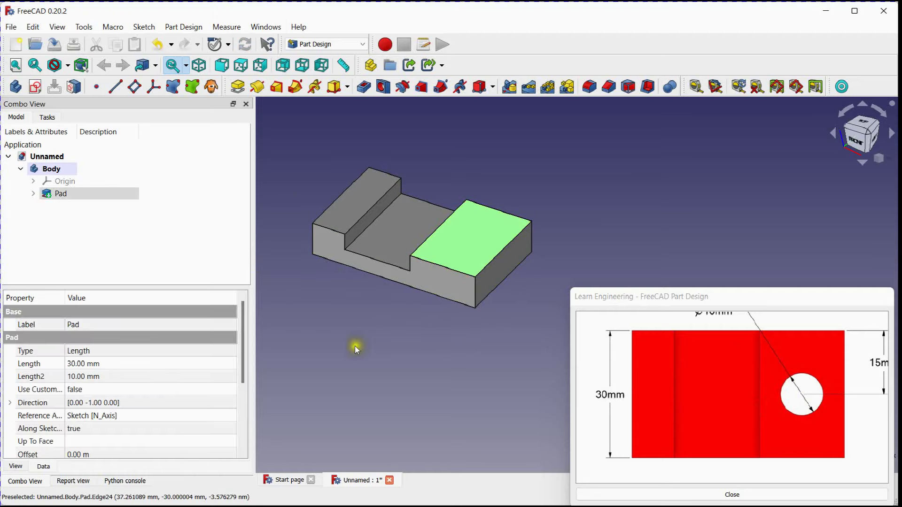
pyautogui.moveTo(393, 308); pyautogui.dragTo(379, 323, button='middle')
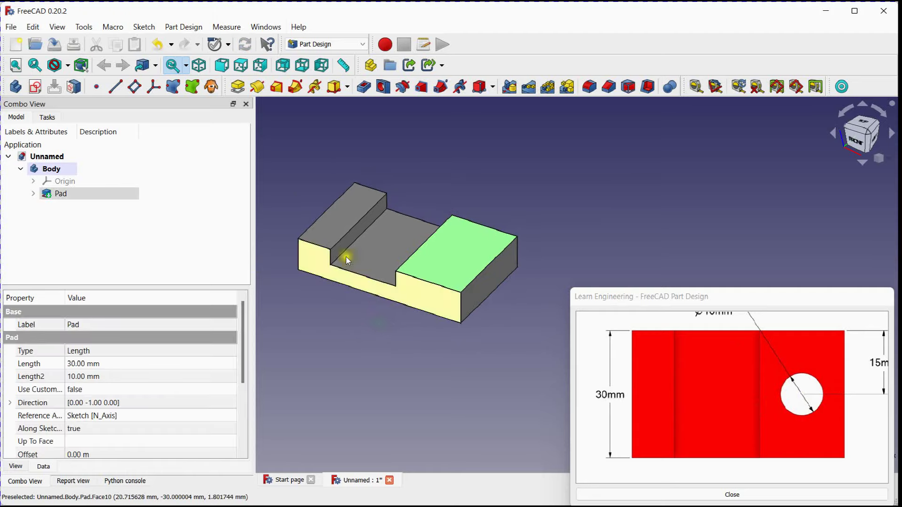
pyautogui.click(34, 87)
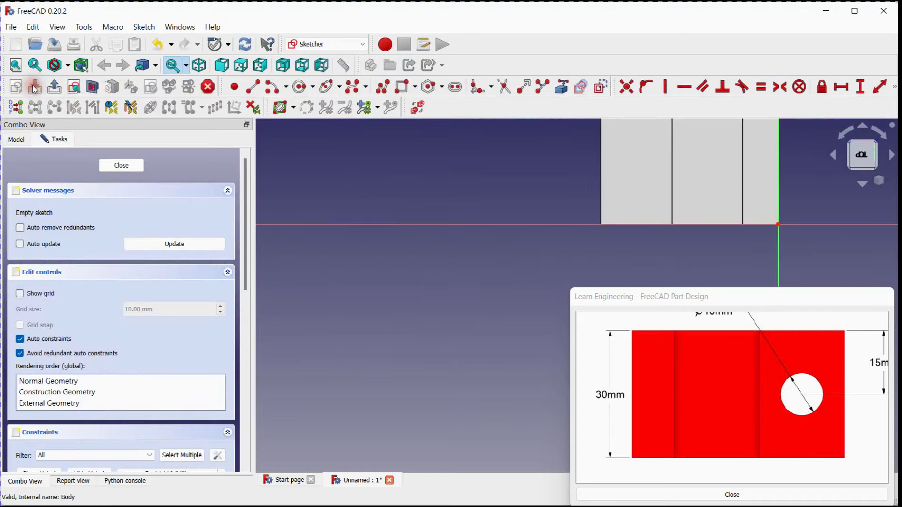
# Sketch a circle on the wider raised section's top face, its centre about 20 mm above the horizontal axis
pyautogui.scroll(-3, 403, 214)
pyautogui.moveTo(590, 210); pyautogui.dragTo(552, 259, button='middle')
pyautogui.scroll(6, 501, 255)
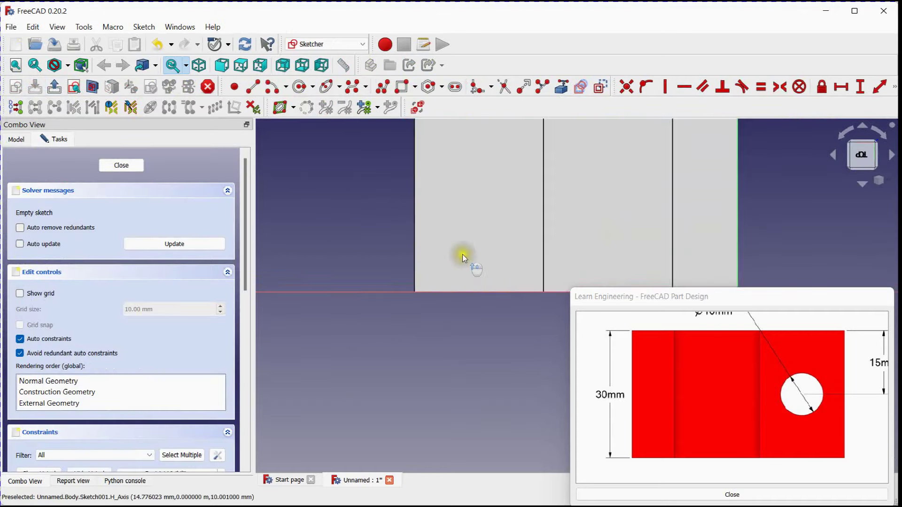
pyautogui.moveTo(433, 254); pyautogui.dragTo(321, 290, button='middle')
pyautogui.scroll(-2, 412, 229)
pyautogui.click(299, 87)
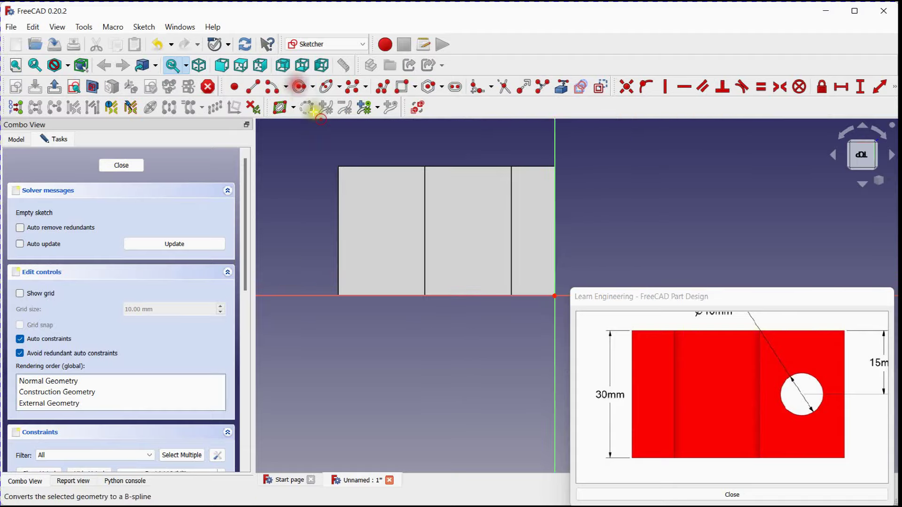
pyautogui.click(376, 208)
pyautogui.click(391, 223)
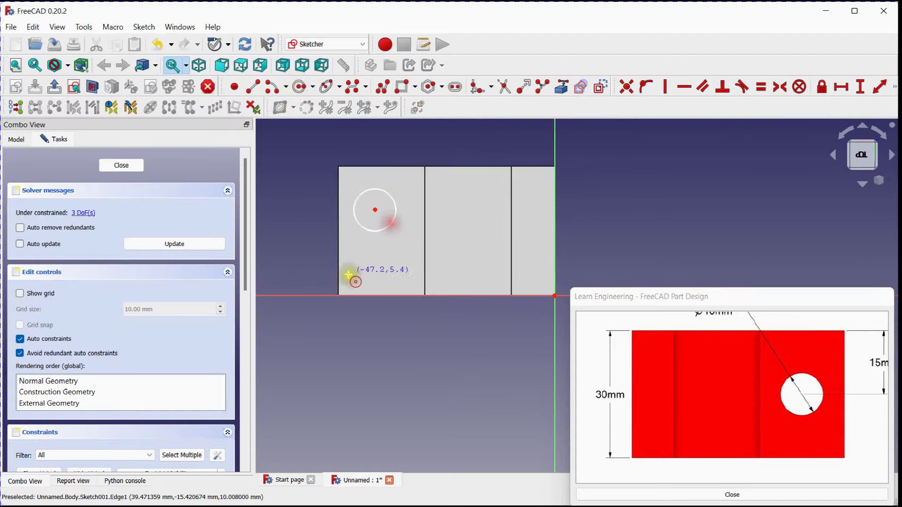
# Constrain the vertical distance between the circle's centre and the sketch origin to 15 mm
pyautogui.moveTo(312, 247)
pyautogui.mouseDown(button='middle')
pyautogui.moveTo(308, 217)
pyautogui.moveTo(313, 236)
pyautogui.mouseUp(button='middle')
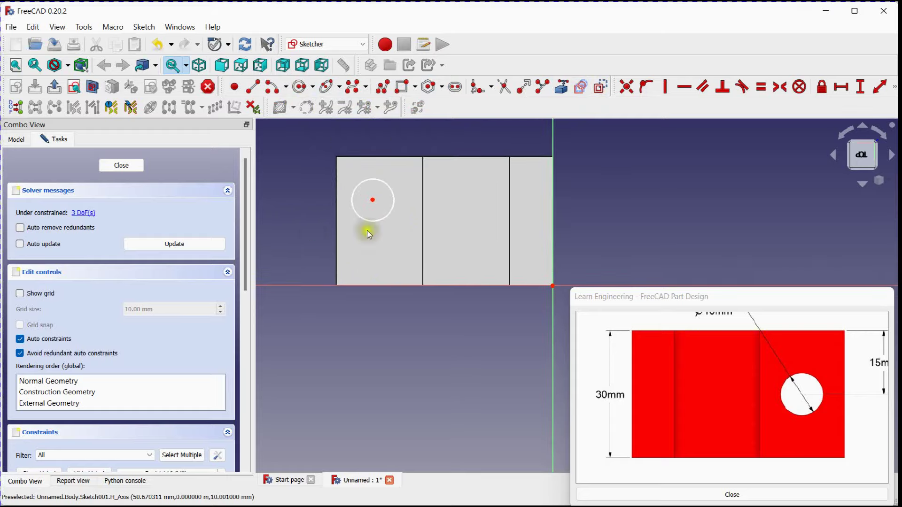
pyautogui.click(863, 91)
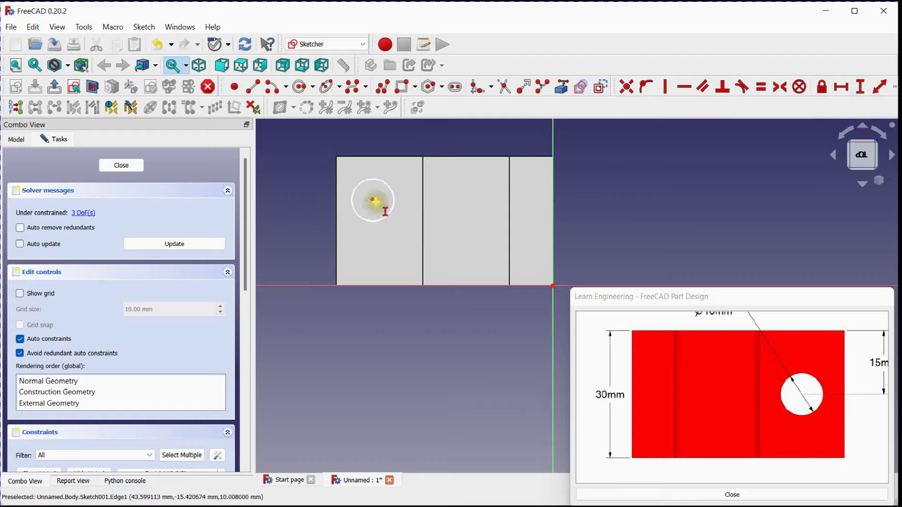
pyautogui.click(372, 199)
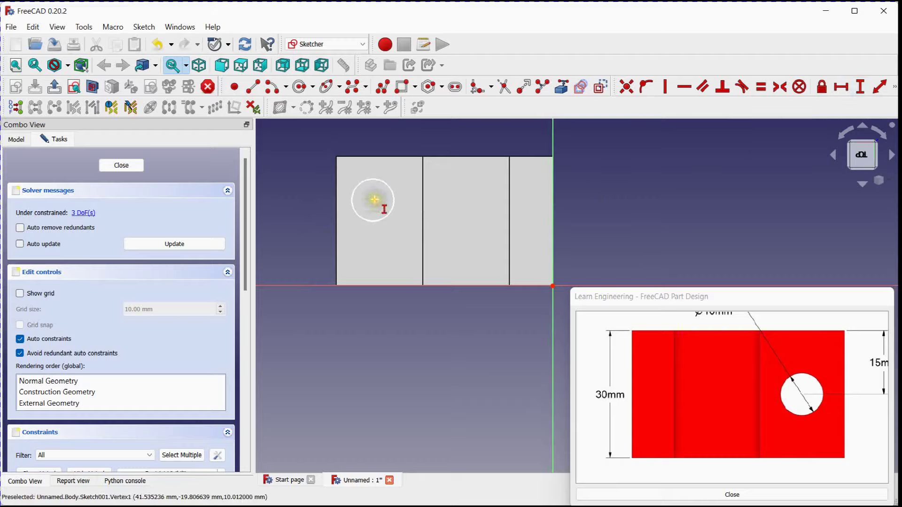
pyautogui.click(554, 285)
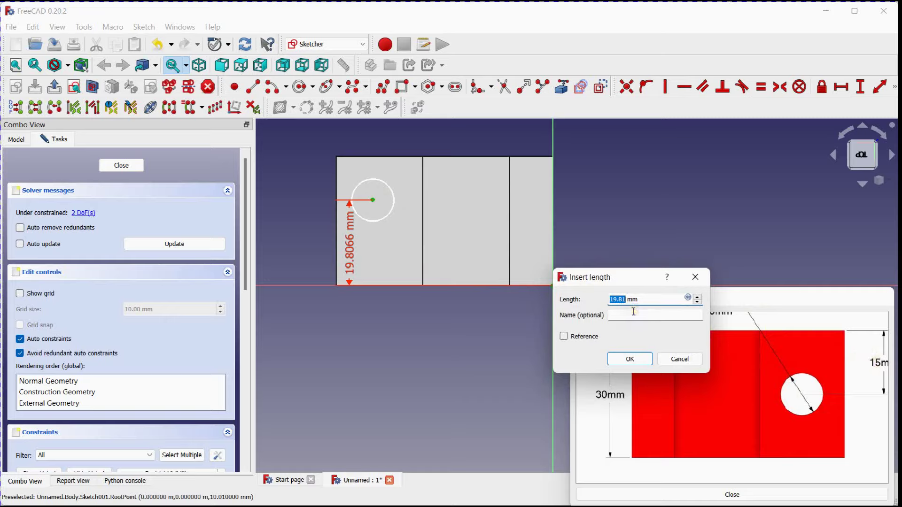
pyautogui.write('15')
pyautogui.press('Return')
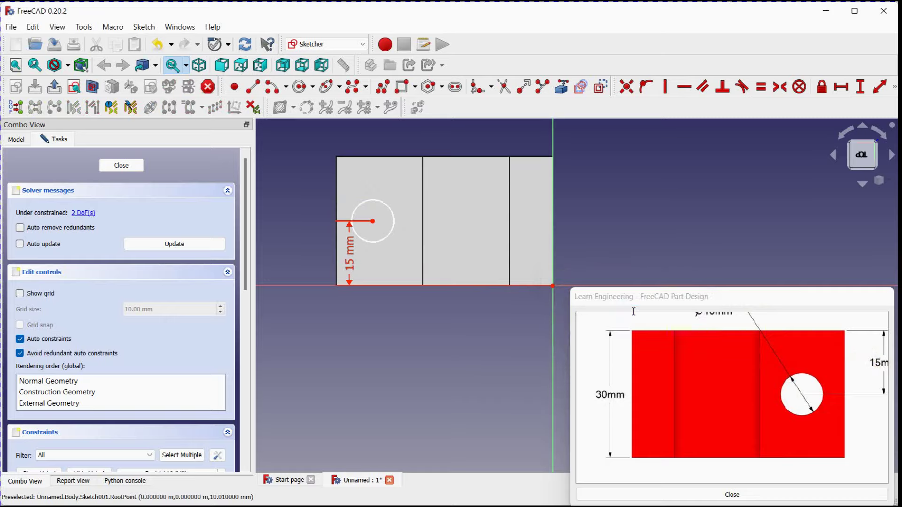
# Examine the front view in the reference drawing for the lengths of the block's three sections
pyautogui.scroll(-1, 692, 407)
pyautogui.moveTo(707, 438); pyautogui.dragTo(701, 362)
pyautogui.moveTo(699, 413)
pyautogui.mouseDown()
pyautogui.moveTo(706, 390)
pyautogui.moveTo(694, 442)
pyautogui.moveTo(686, 425)
pyautogui.mouseUp()
pyautogui.scroll(1, 686, 390)
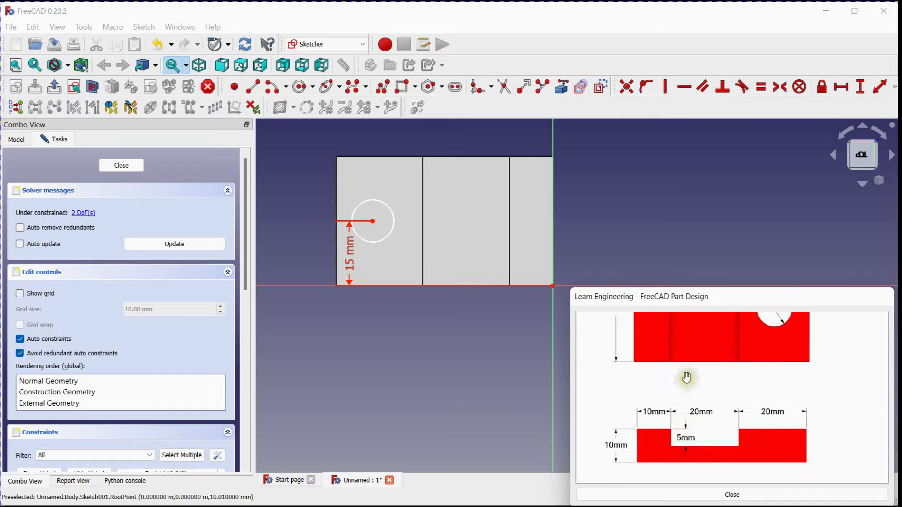
pyautogui.scroll(-2, 685, 376)
pyautogui.scroll(-1, 706, 372)
pyautogui.moveTo(699, 355); pyautogui.dragTo(701, 378)
pyautogui.scroll(2, 678, 404)
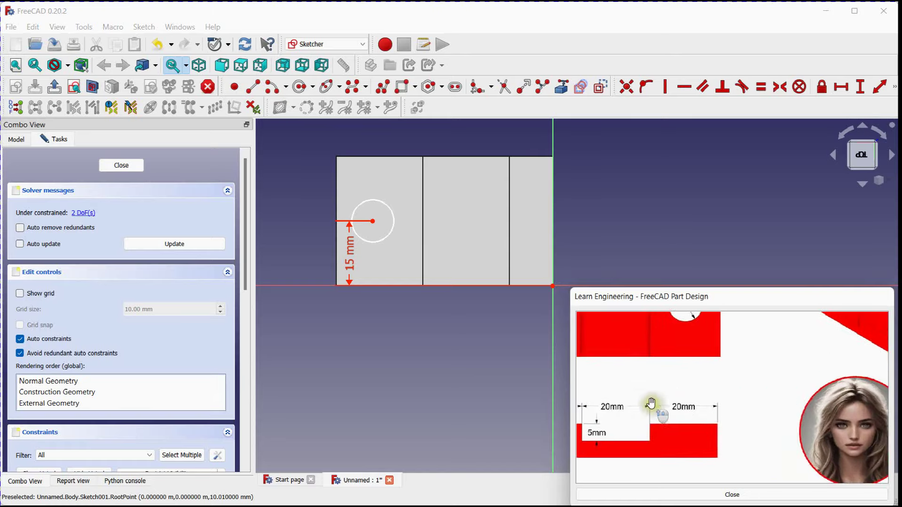
pyautogui.moveTo(643, 403)
pyautogui.mouseDown()
pyautogui.moveTo(734, 382)
pyautogui.moveTo(700, 362)
pyautogui.moveTo(711, 359)
pyautogui.mouseUp()
pyautogui.scroll(1, 674, 392)
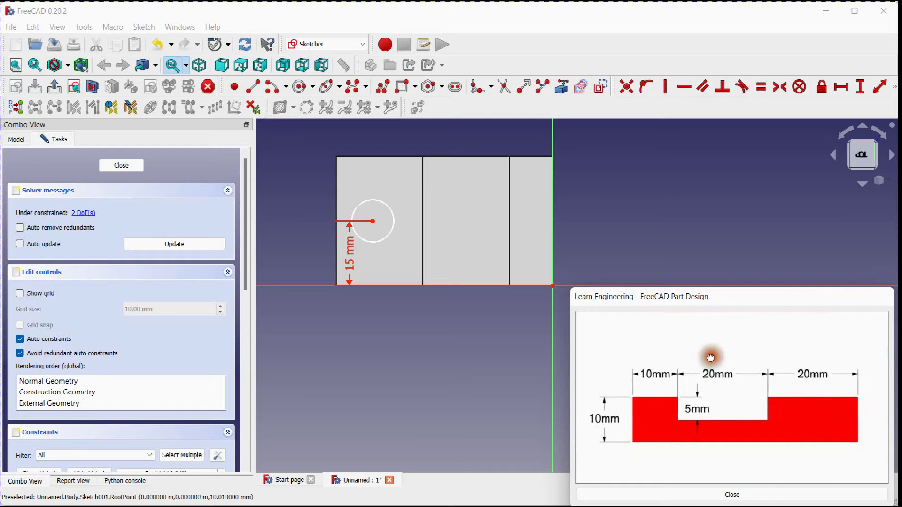
# Constrain the circle's radius to 5 mm
pyautogui.rightClick(322, 292)
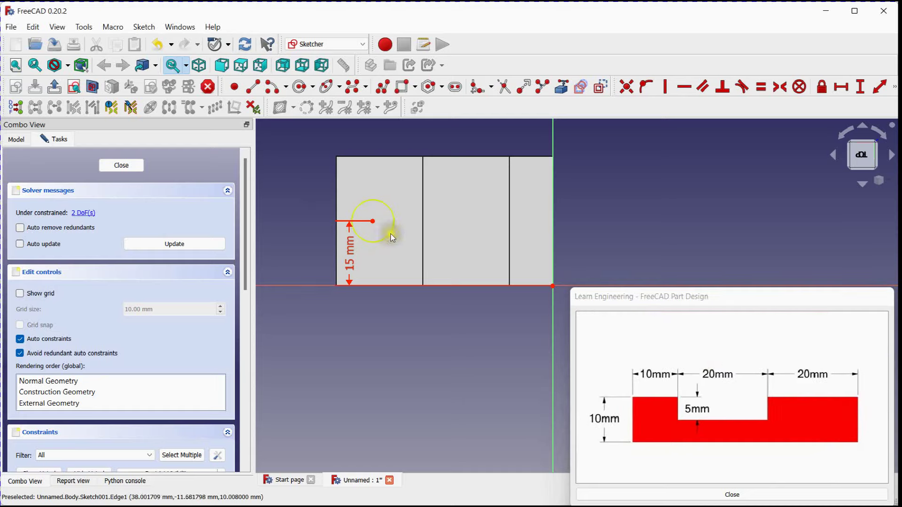
pyautogui.moveTo(390, 233)
pyautogui.mouseDown()
pyautogui.moveTo(498, 236)
pyautogui.moveTo(386, 231)
pyautogui.moveTo(443, 235)
pyautogui.moveTo(397, 231)
pyautogui.mouseUp()
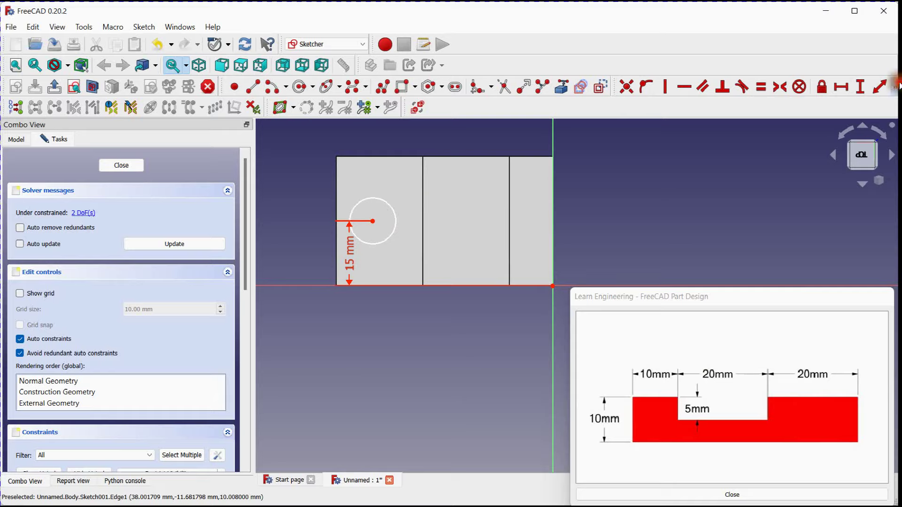
pyautogui.click(896, 86)
pyautogui.click(630, 105)
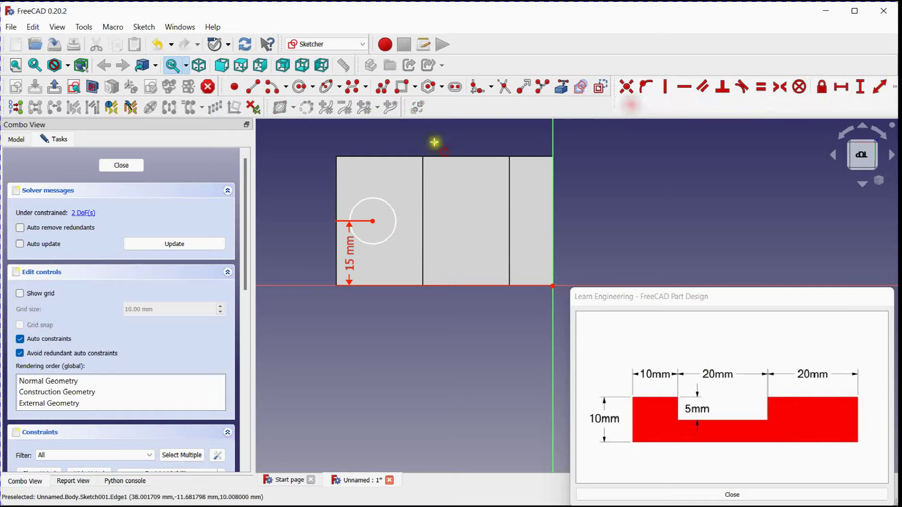
pyautogui.click(389, 205)
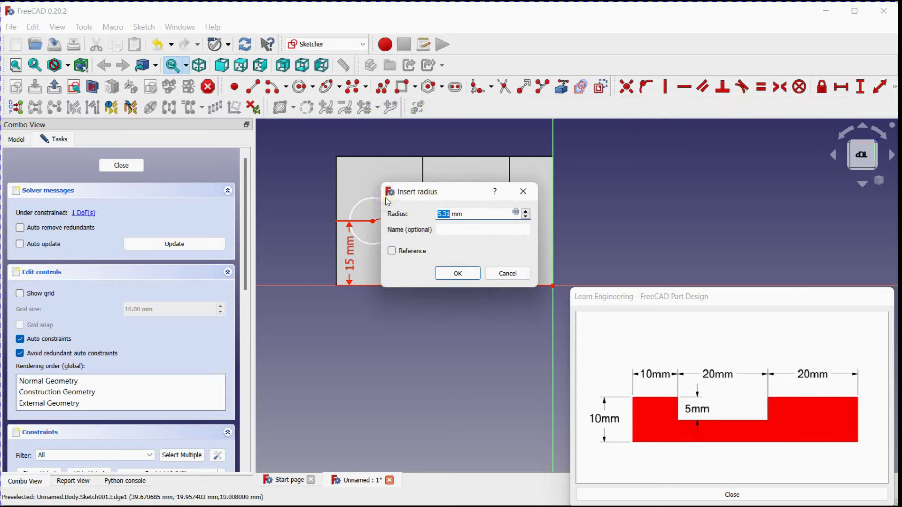
pyautogui.press('Return')
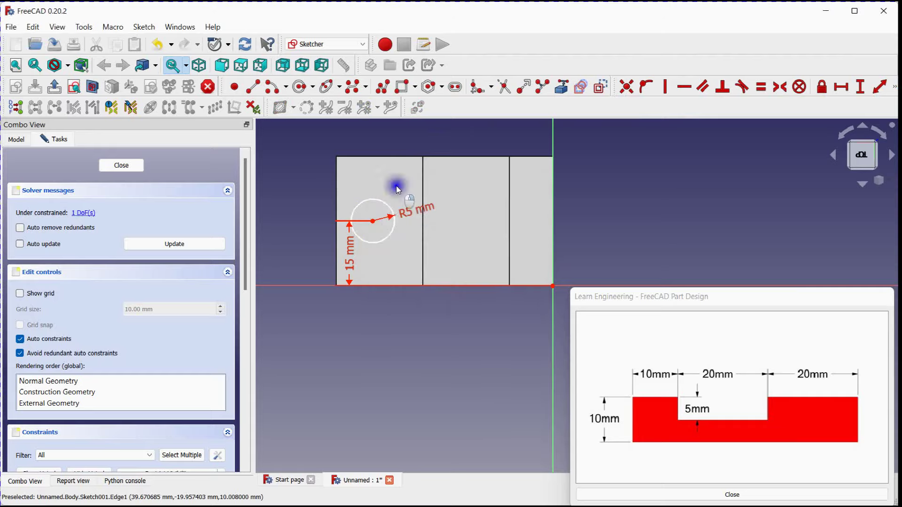
# Constrain the horizontal distance between the circle's centre and the origin to 10+20+20/2 mm, and close the hole sketch
pyautogui.moveTo(378, 358); pyautogui.dragTo(320, 354, button='middle')
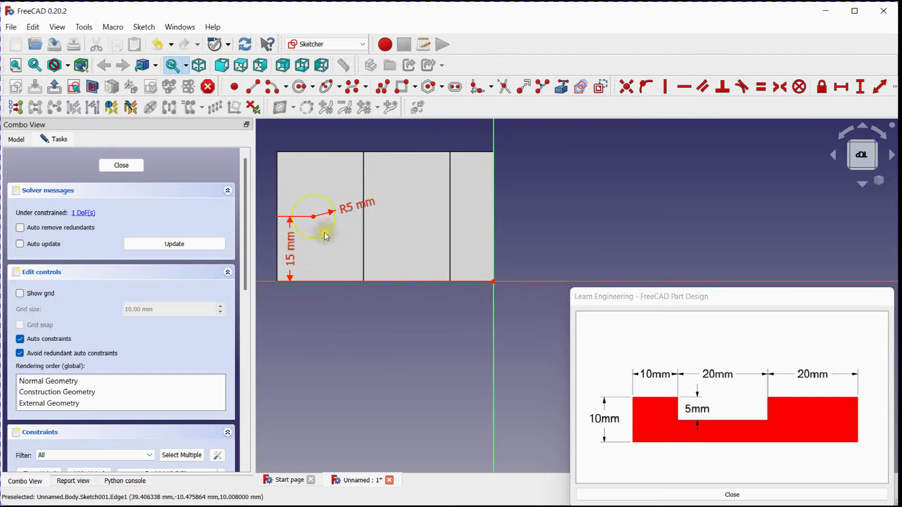
pyautogui.moveTo(328, 235); pyautogui.dragTo(401, 234)
pyautogui.moveTo(461, 232); pyautogui.dragTo(344, 227)
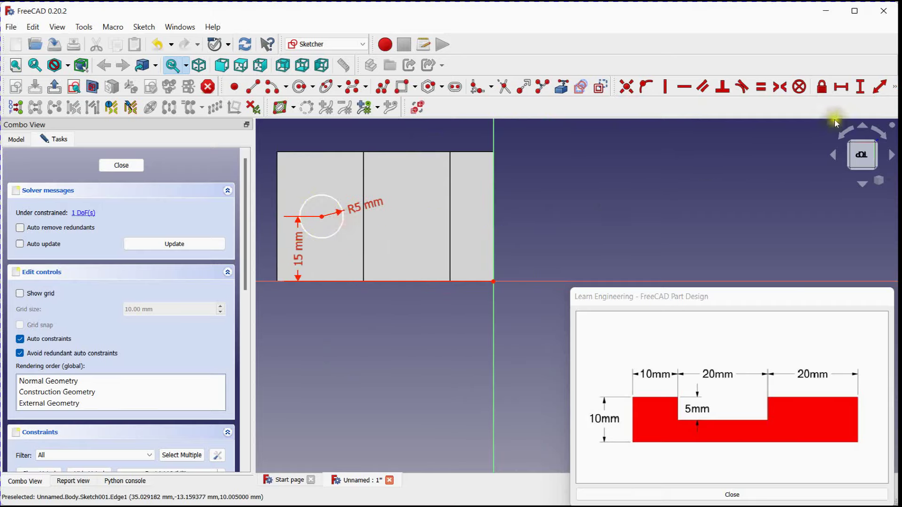
pyautogui.click(848, 90)
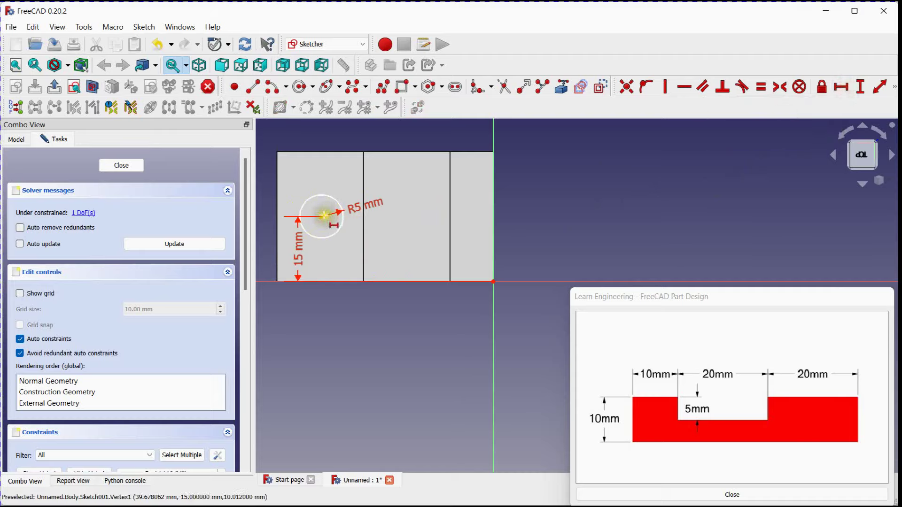
pyautogui.click(325, 215)
pyautogui.click(493, 281)
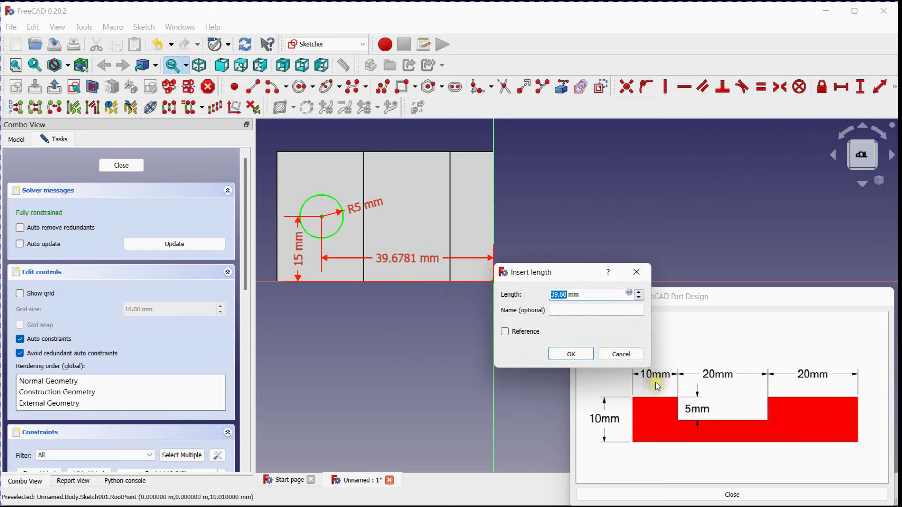
pyautogui.write('10+20+20/2')
pyautogui.press('Return')
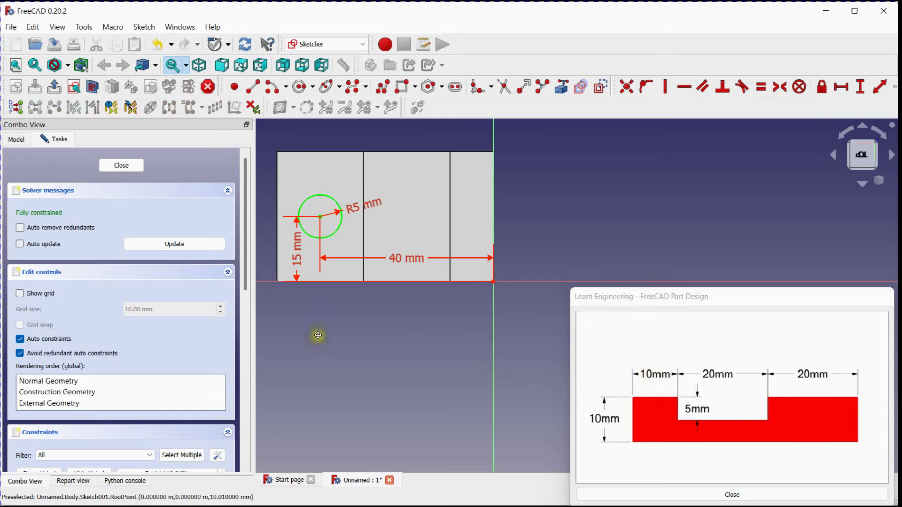
pyautogui.moveTo(319, 336); pyautogui.dragTo(362, 357, button='middle')
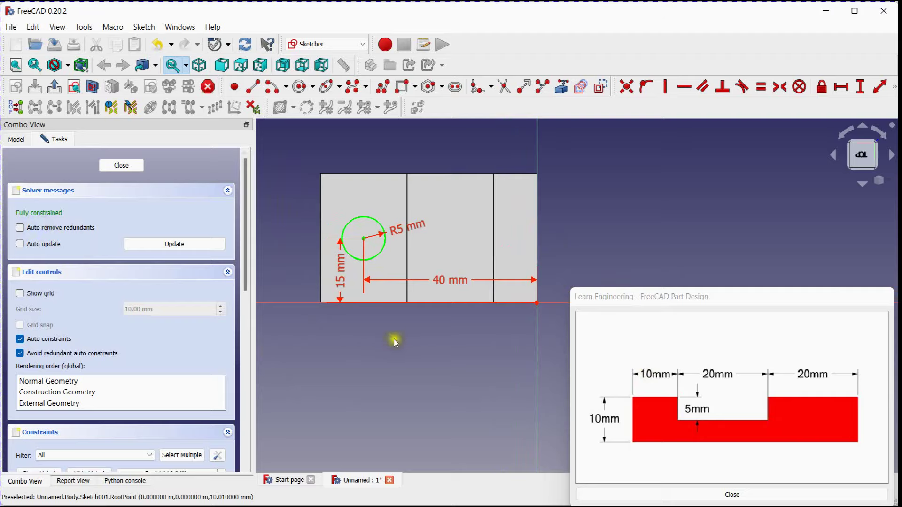
pyautogui.click(134, 165)
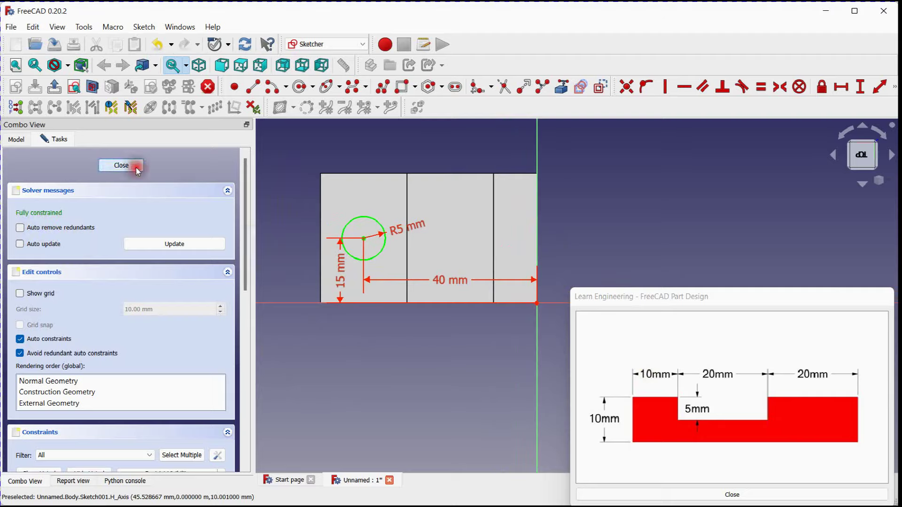
# Create a Hole feature from the circle sketch with a 10 mm diameter, 11 mm depth and flat drill point
pyautogui.moveTo(379, 328); pyautogui.dragTo(342, 332, button='middle')
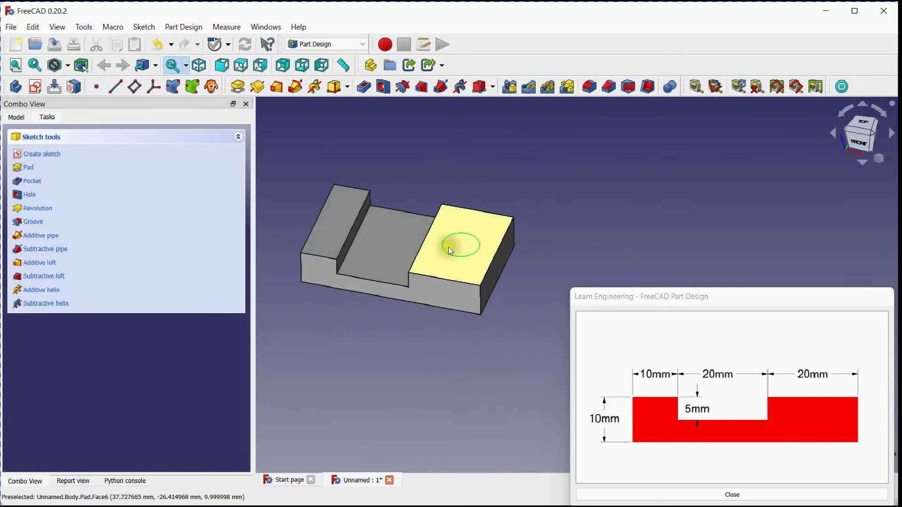
pyautogui.click(383, 87)
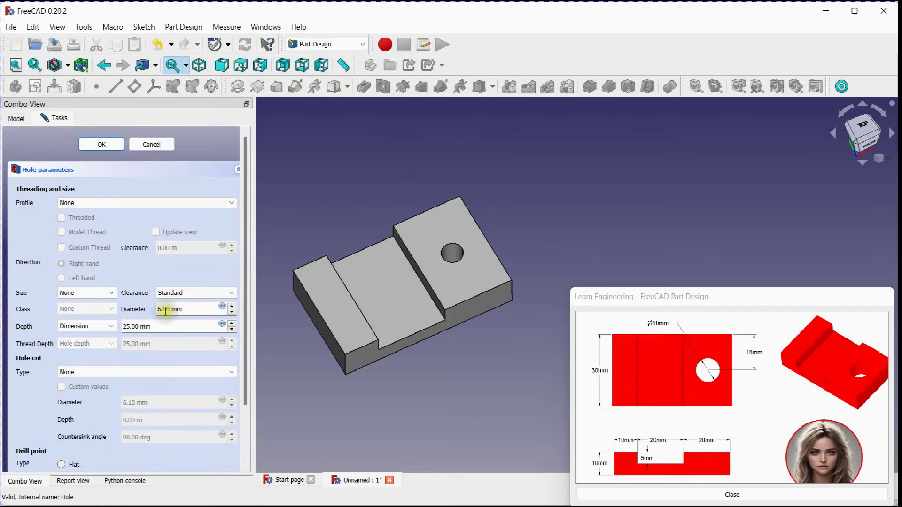
pyautogui.click(232, 307)
pyautogui.click(232, 306)
pyautogui.click(232, 306)
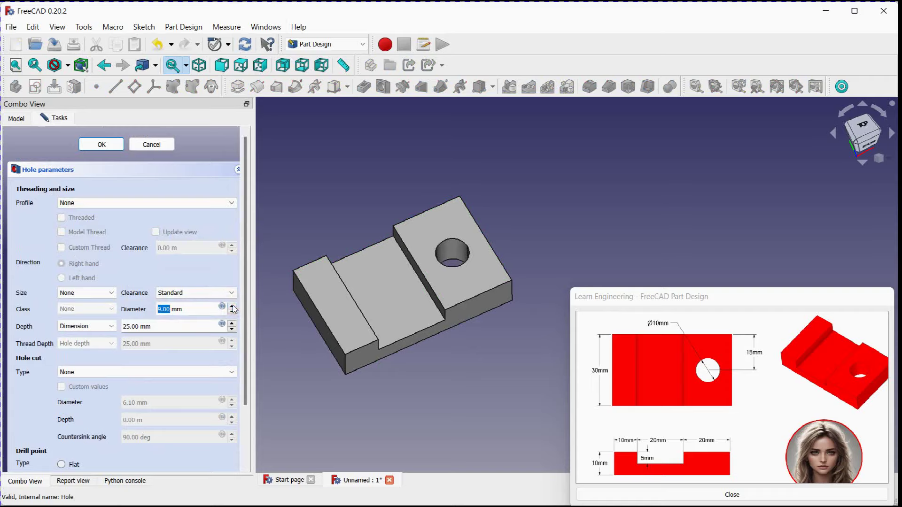
pyautogui.click(232, 307)
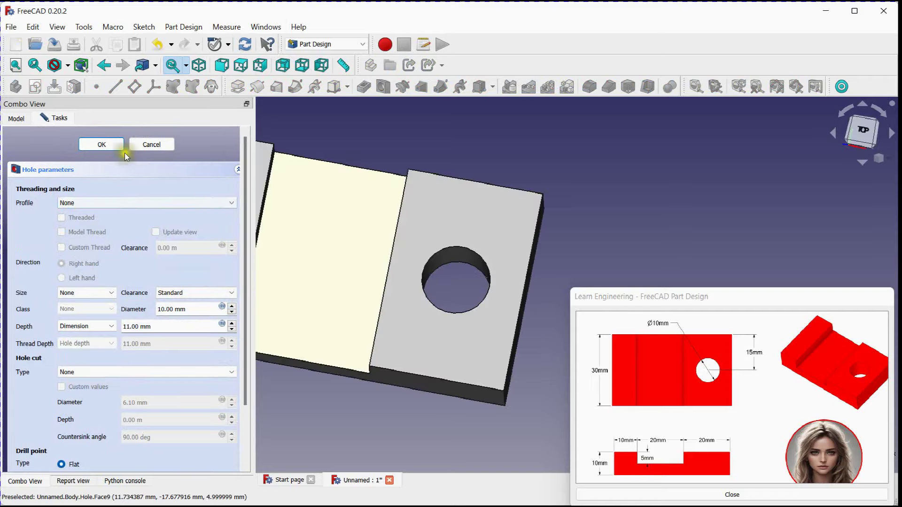
pyautogui.click(113, 143)
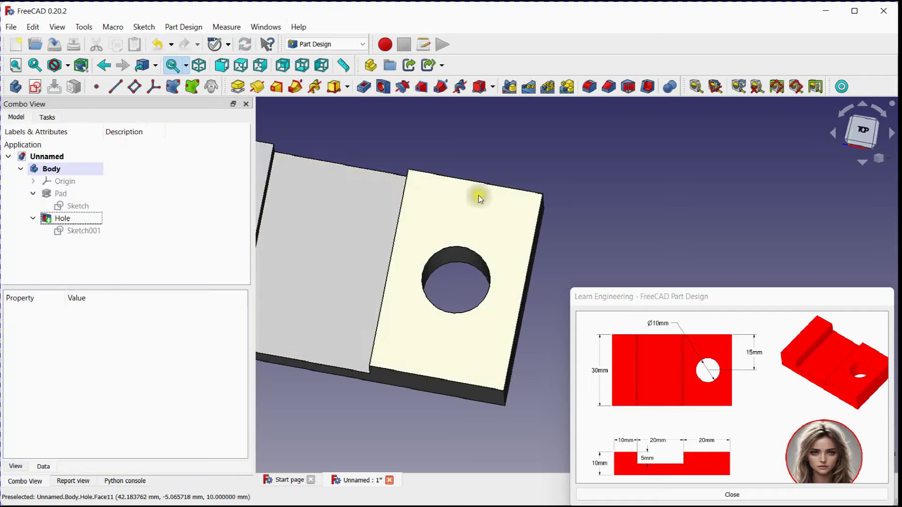
# Inspect the notched block and its hole from several angles against the reference drawing
pyautogui.click(472, 151)
pyautogui.scroll(-3, 483, 212)
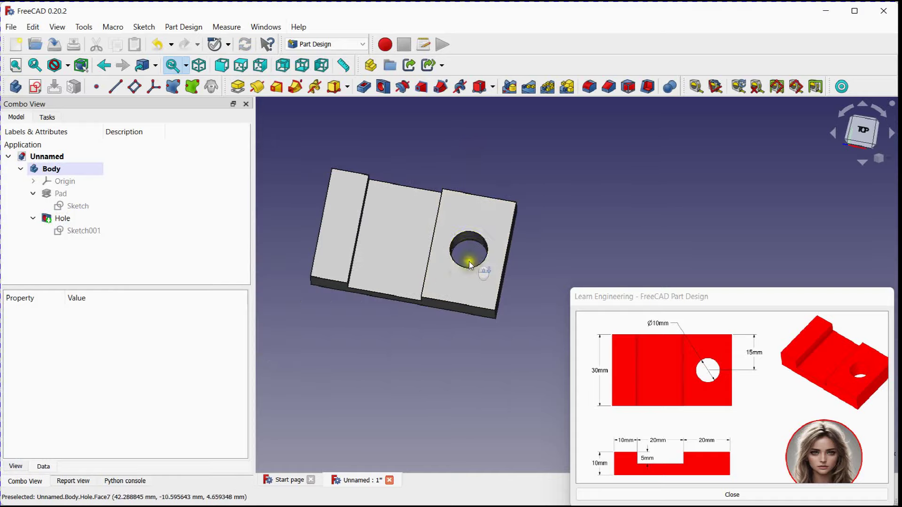
pyautogui.moveTo(460, 269); pyautogui.dragTo(463, 218, button='middle')
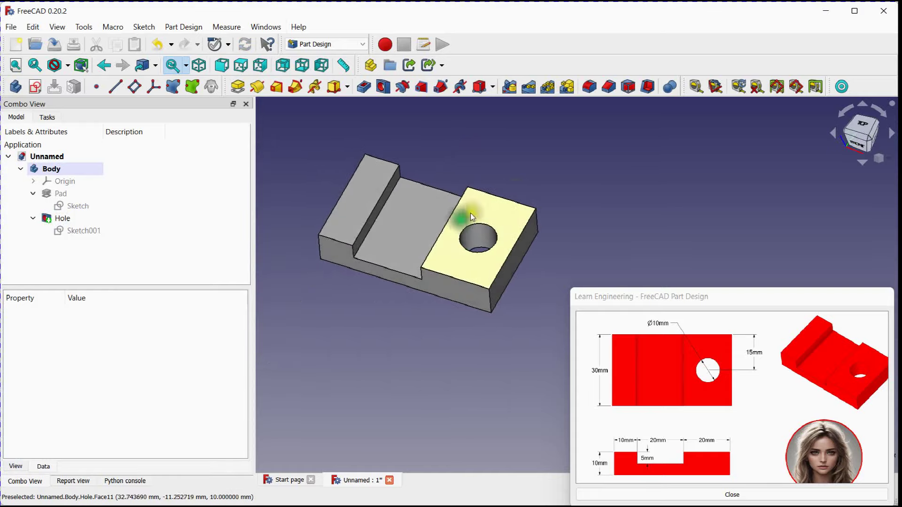
pyautogui.scroll(2, 498, 195)
pyautogui.moveTo(512, 186); pyautogui.dragTo(546, 188, button='middle')
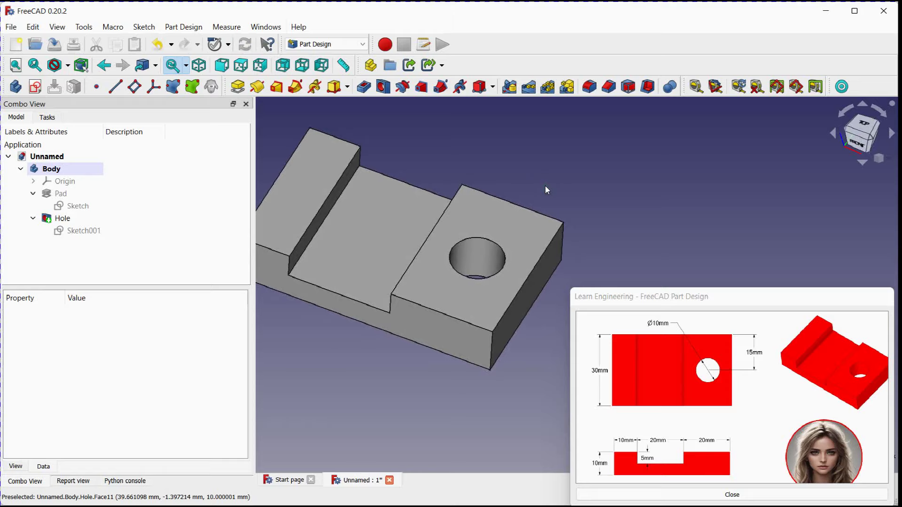
pyautogui.moveTo(471, 202)
pyautogui.mouseDown(button='middle')
pyautogui.moveTo(516, 196)
pyautogui.moveTo(493, 198)
pyautogui.moveTo(466, 182)
pyautogui.moveTo(476, 190)
pyautogui.mouseUp(button='middle')
pyautogui.moveTo(555, 161); pyautogui.dragTo(547, 181, button='middle')
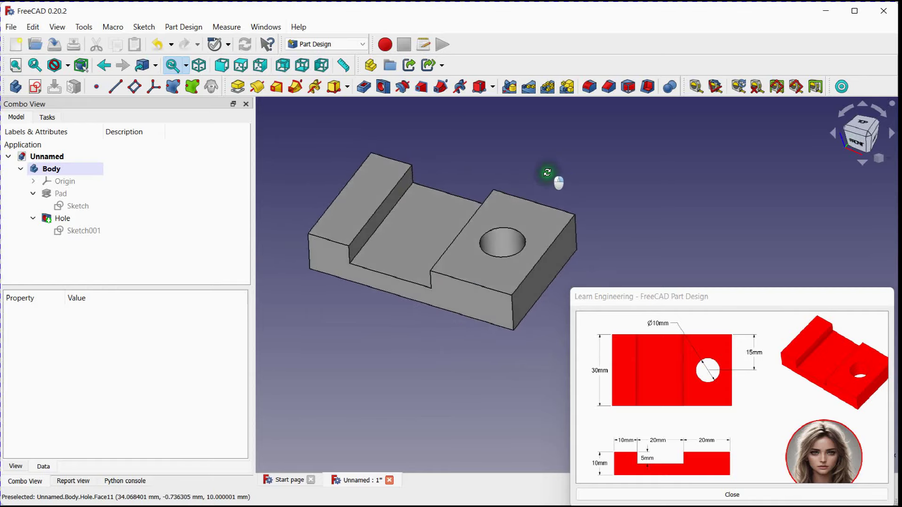
# Set the body's shape color to the basic red in its display properties
pyautogui.click(489, 219)
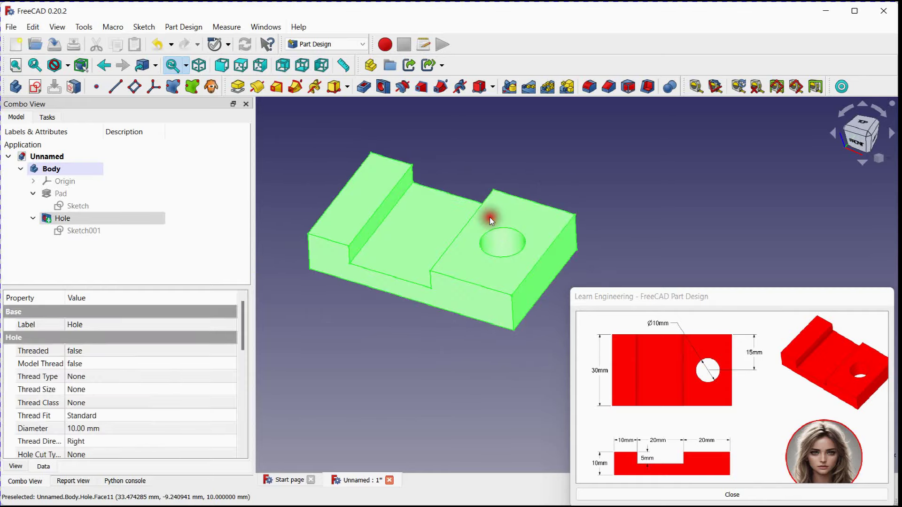
pyautogui.rightClick(490, 220)
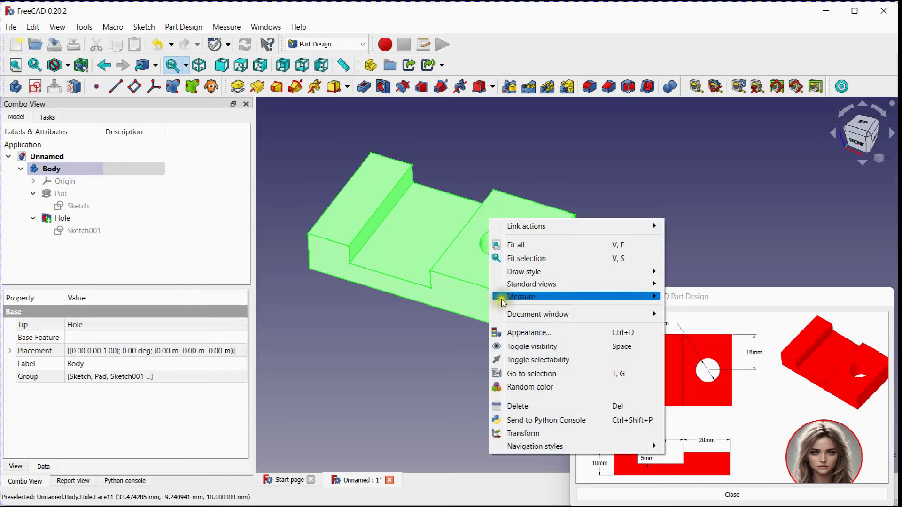
pyautogui.click(515, 333)
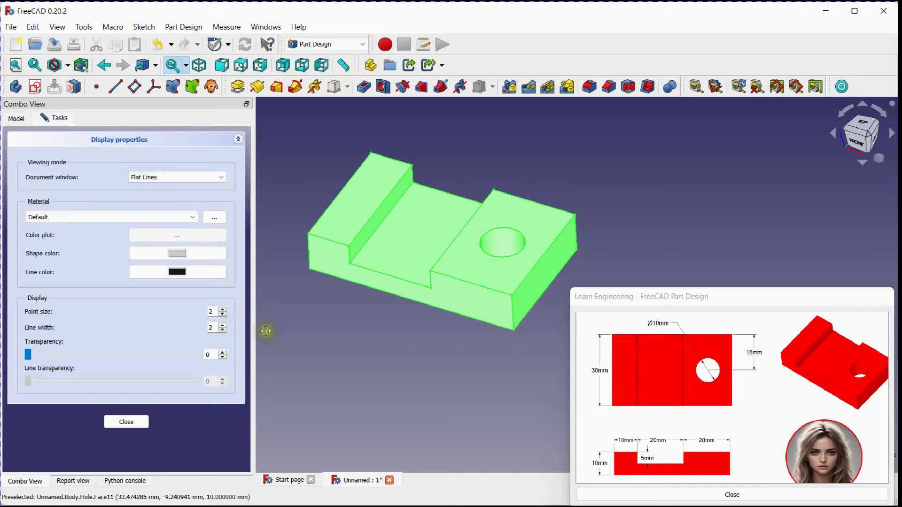
pyautogui.click(203, 253)
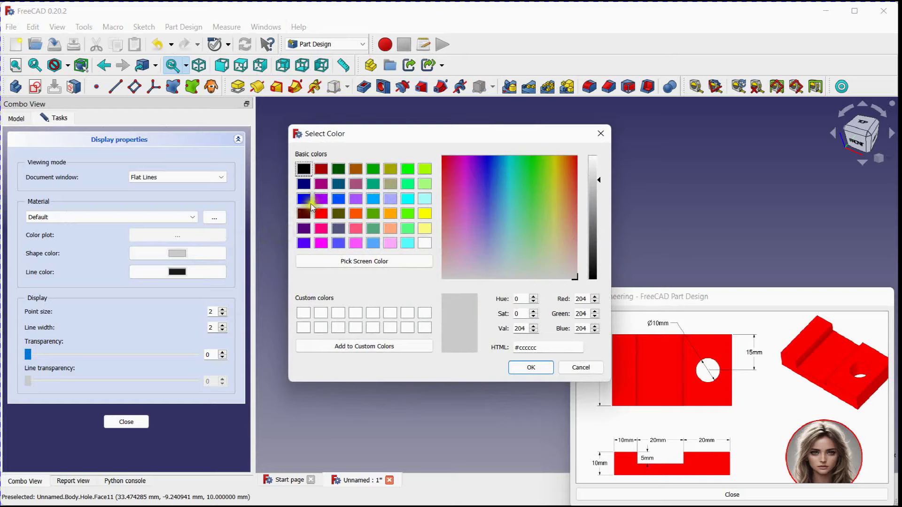
pyautogui.click(321, 213)
pyautogui.click(518, 368)
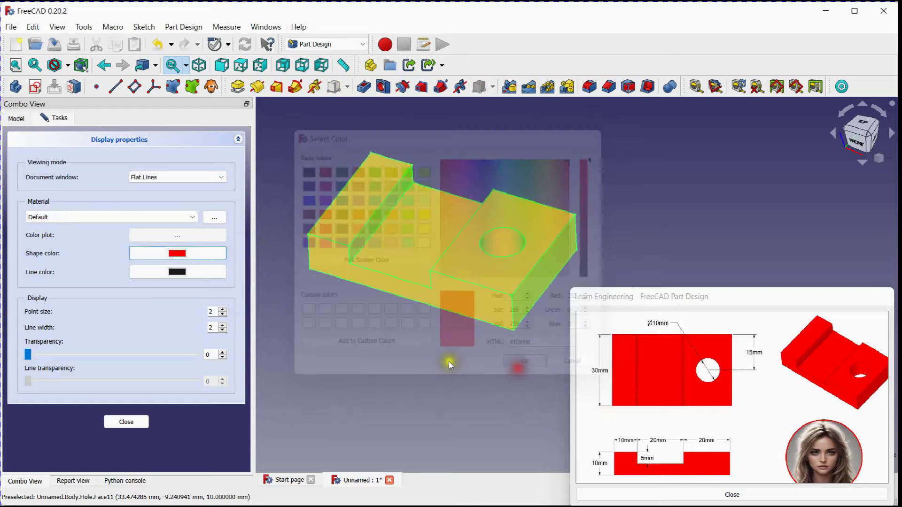
pyautogui.click(134, 422)
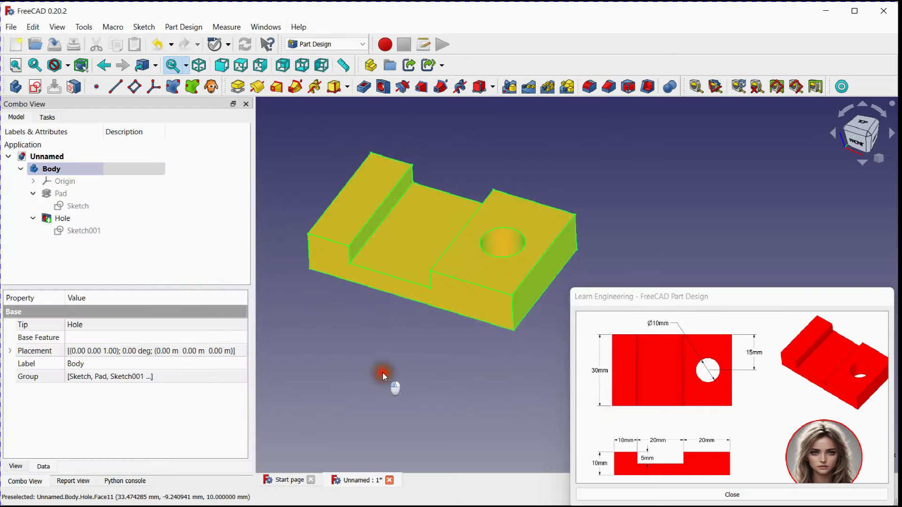
# Change the 3D view's background in the display preferences from the color gradient to the white simple color
pyautogui.click(33, 27)
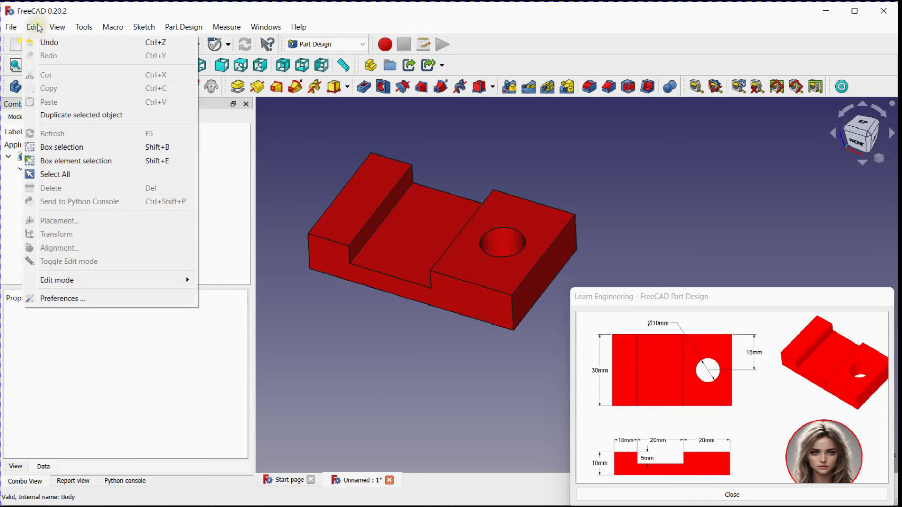
pyautogui.click(54, 297)
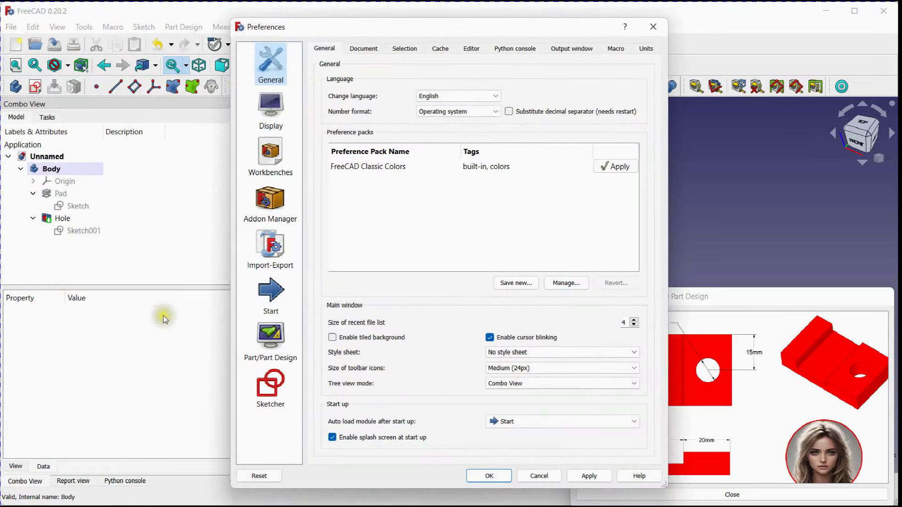
pyautogui.click(273, 106)
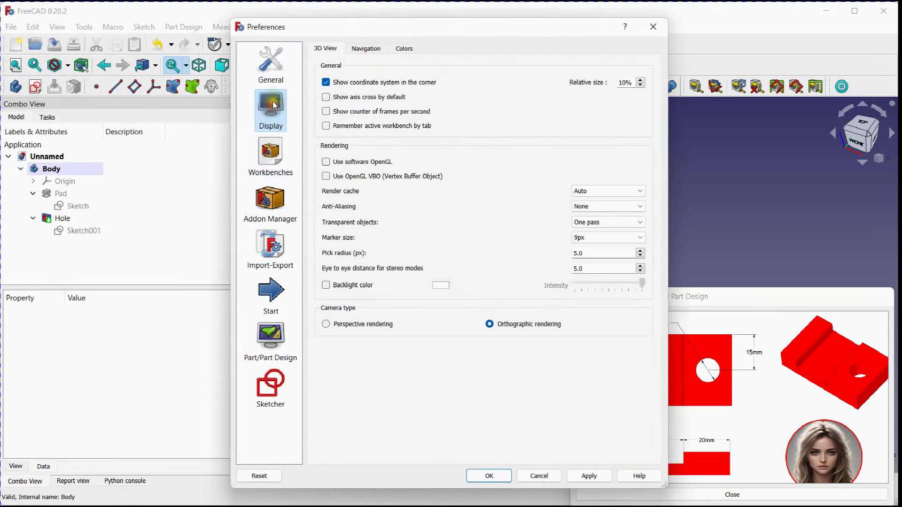
pyautogui.click(404, 47)
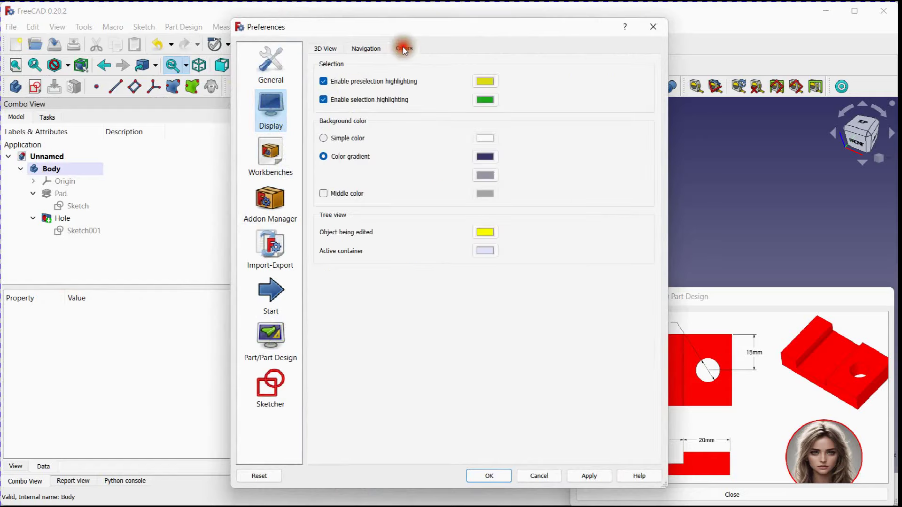
pyautogui.click(349, 137)
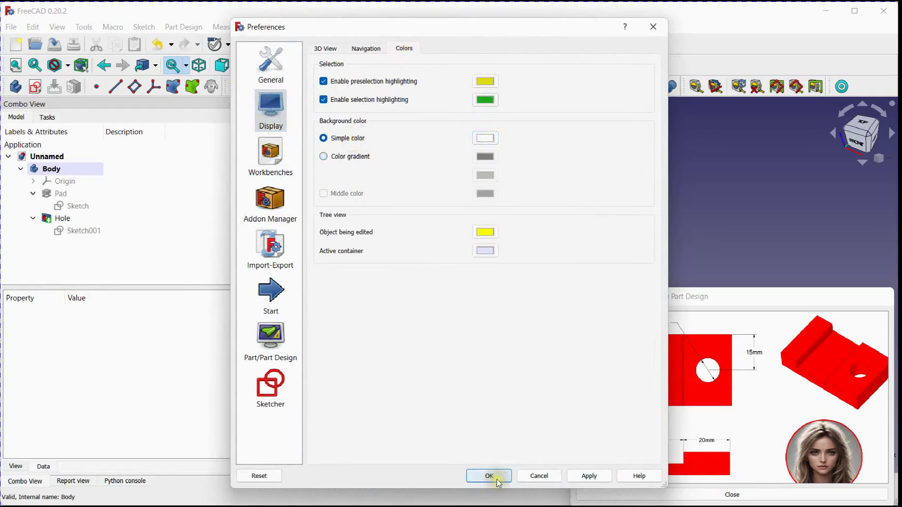
pyautogui.click(496, 479)
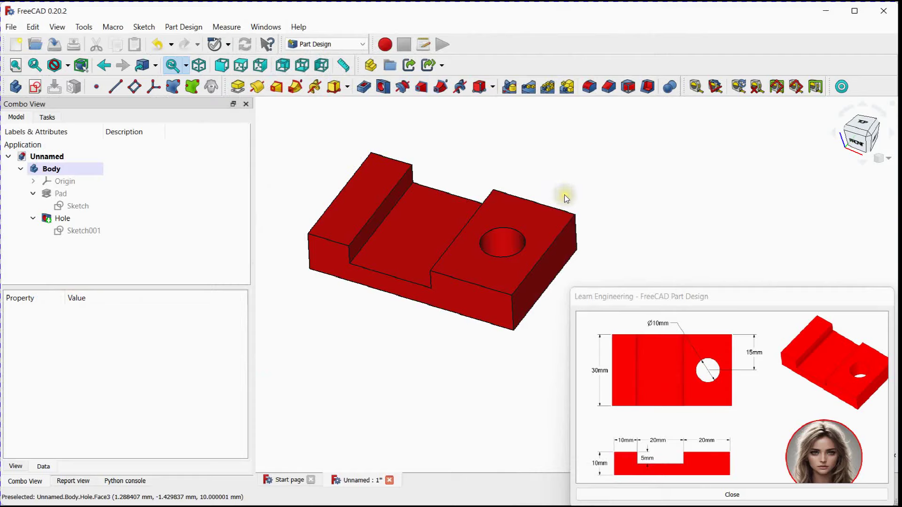
pyautogui.click(12, 28)
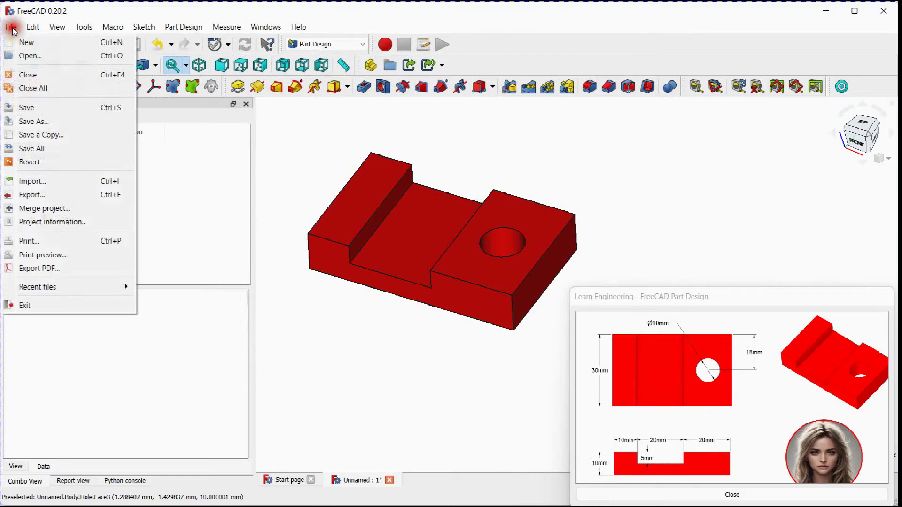
pyautogui.click(28, 195)
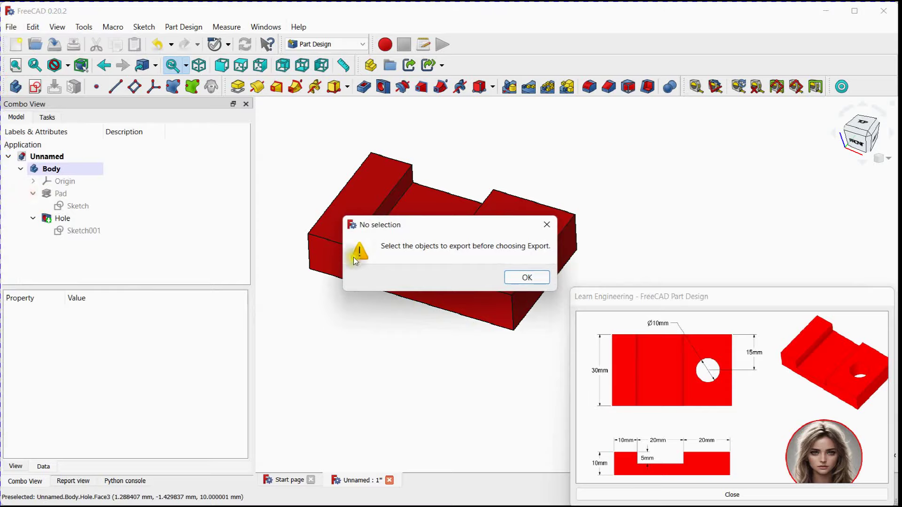
pyautogui.click(525, 278)
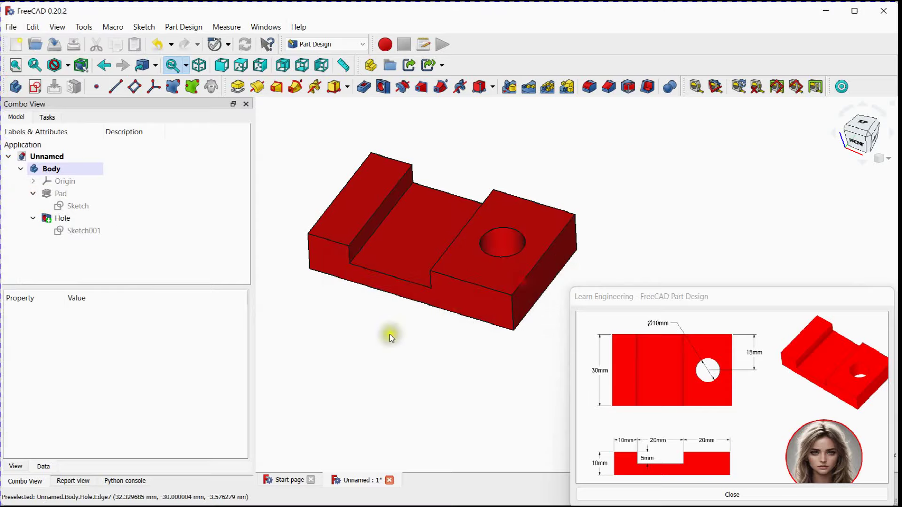
# Export the body to the Desktop as an STL Mesh file named Part Design
pyautogui.click(462, 293)
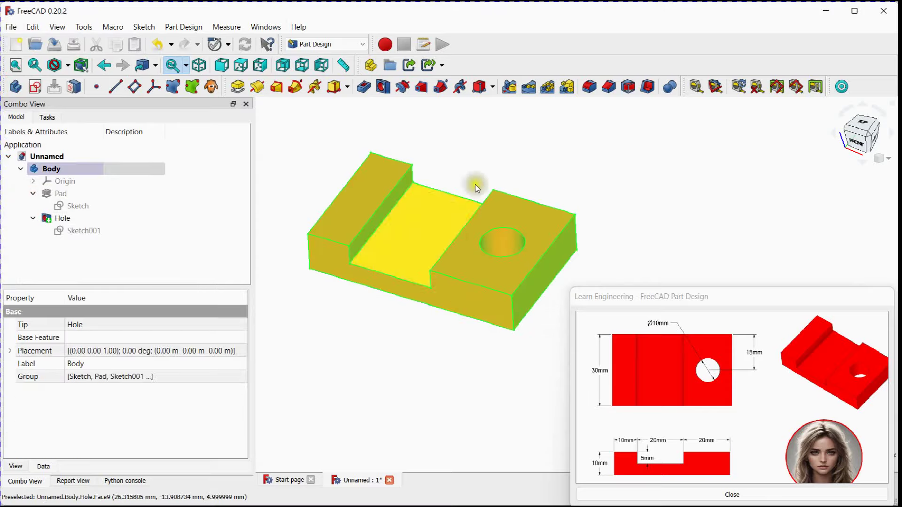
pyautogui.click(10, 27)
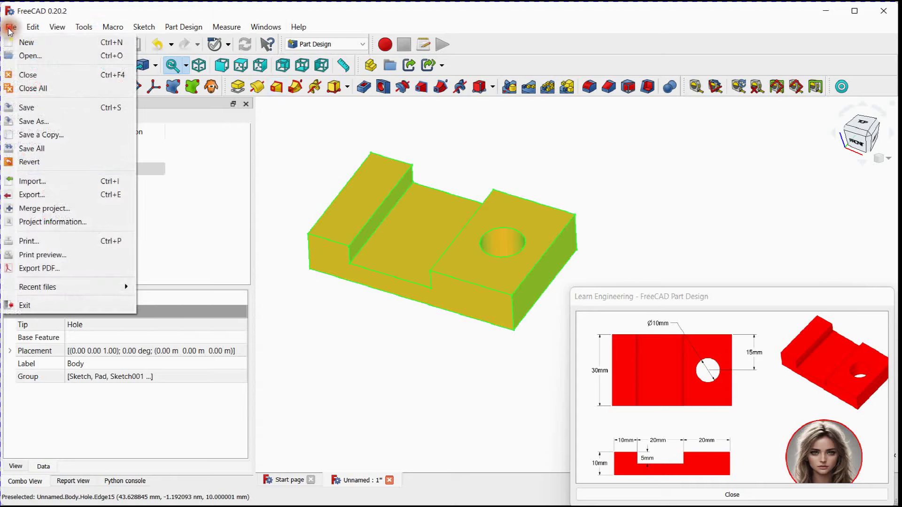
pyautogui.click(30, 195)
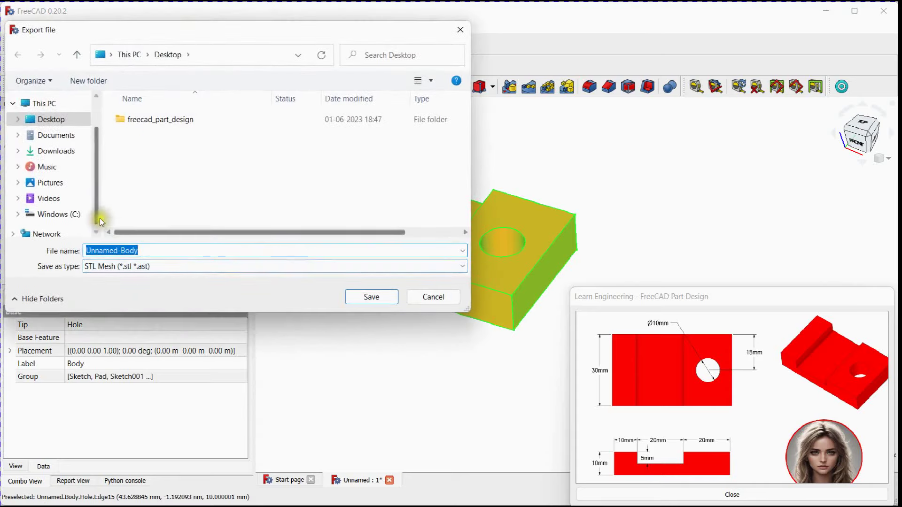
pyautogui.click(137, 267)
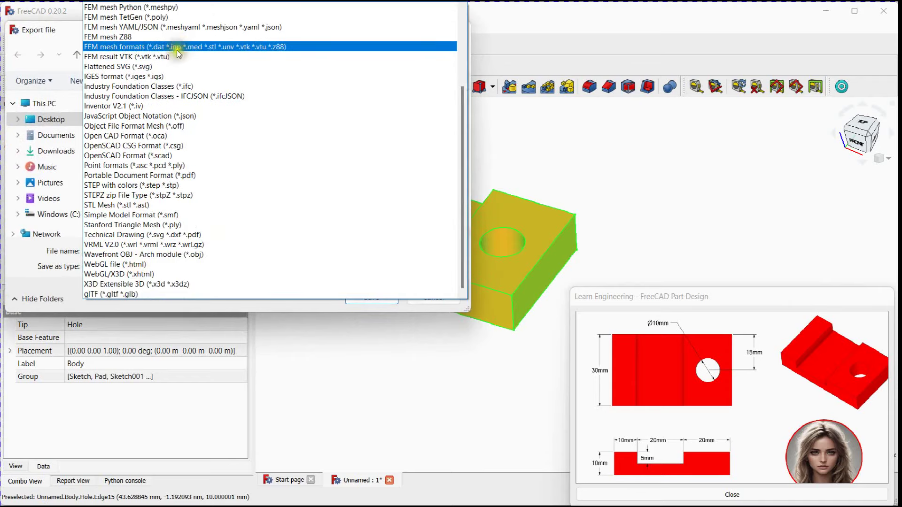
pyautogui.click(165, 206)
pyautogui.click(145, 252)
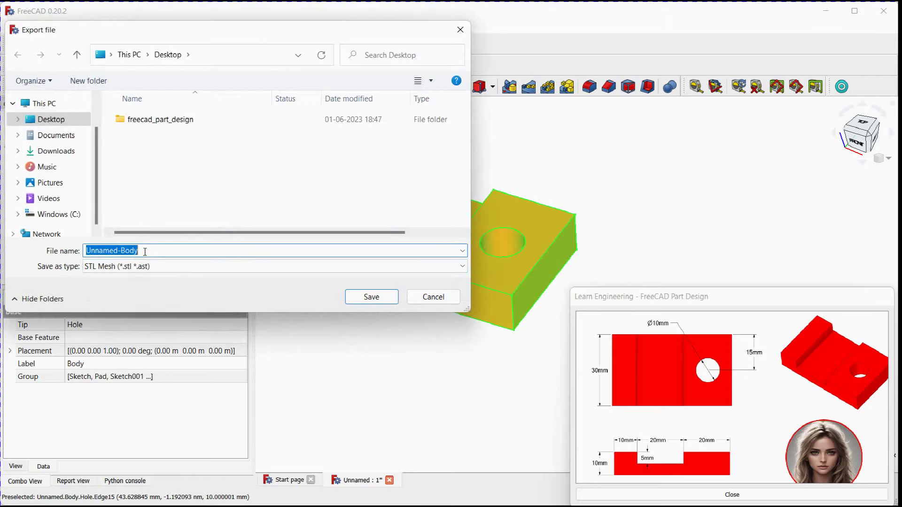
pyautogui.write('Part Design')
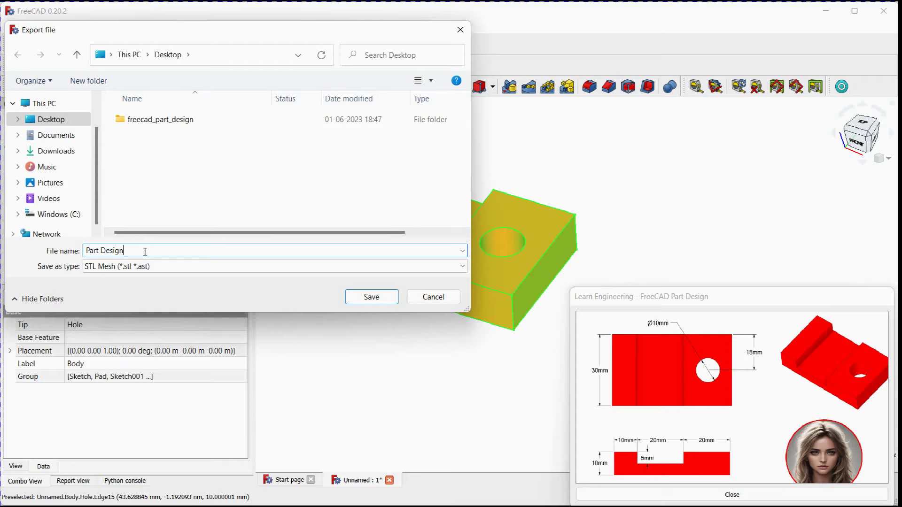
pyautogui.press('Return')
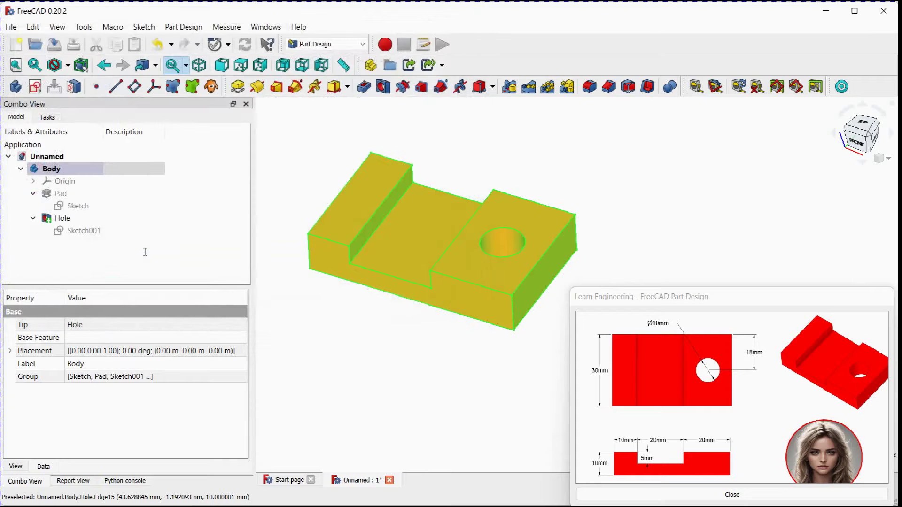
# Launch ParaView 5.10.1, dismiss its welcome window and widen the application window to fill the screen
pyautogui.click(385, 363)
pyautogui.press('super')
pyautogui.write('paraView 5.10.1')
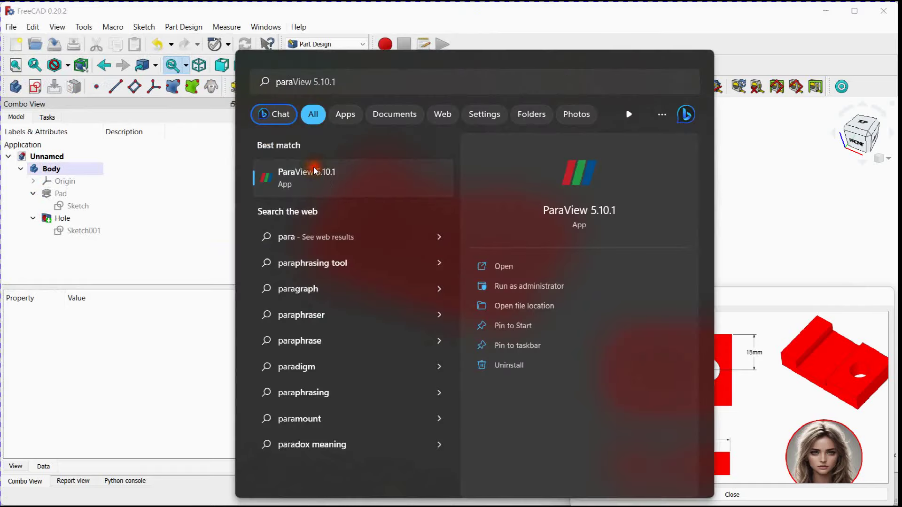
pyautogui.click(314, 172)
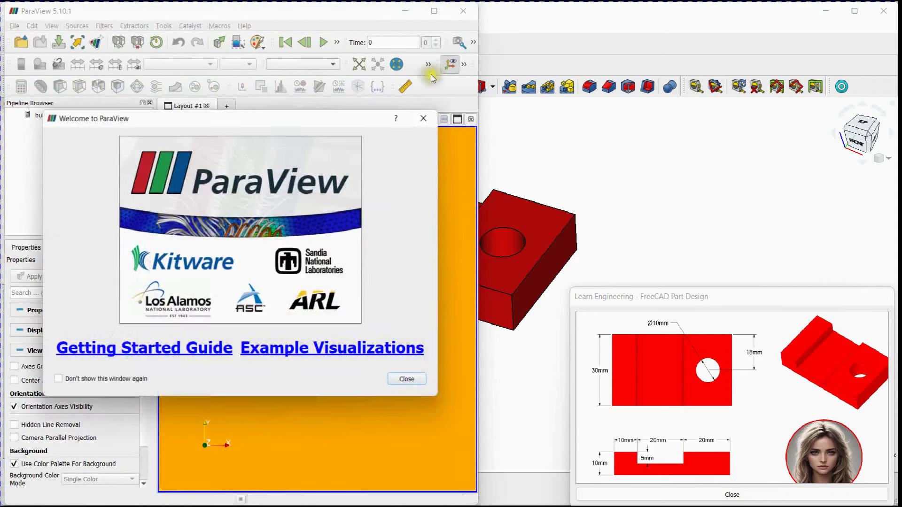
pyautogui.click(412, 383)
pyautogui.moveTo(477, 502); pyautogui.dragTo(895, 501)
# Change the render view's background to white and load Part Design.stl from the Desktop into the view
pyautogui.click(260, 44)
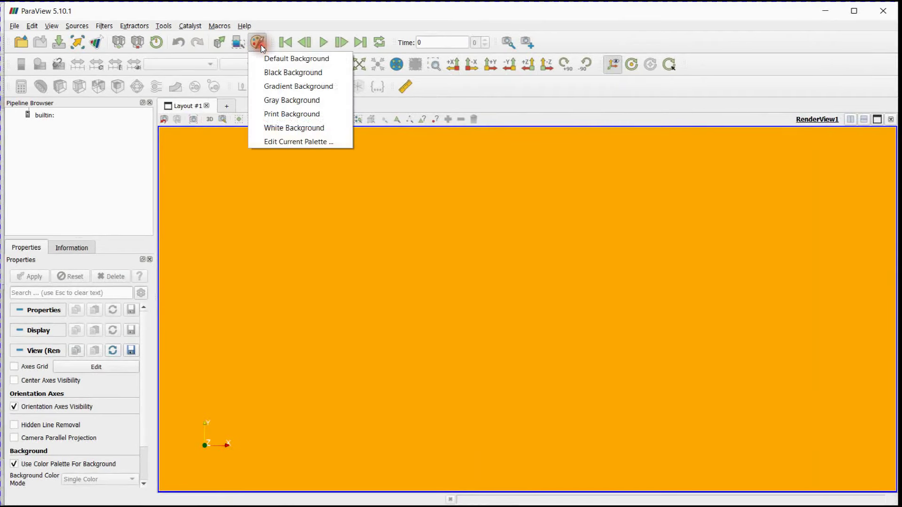
pyautogui.click(278, 114)
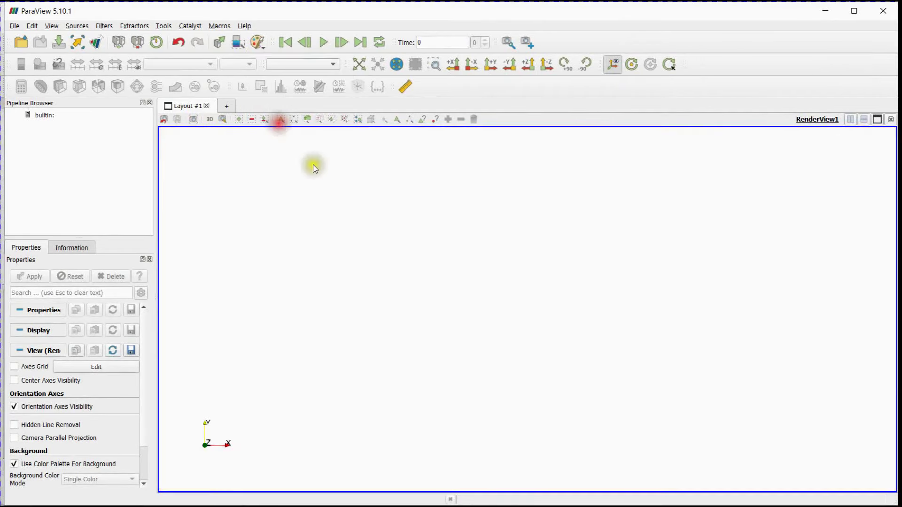
pyautogui.click(14, 25)
pyautogui.click(28, 36)
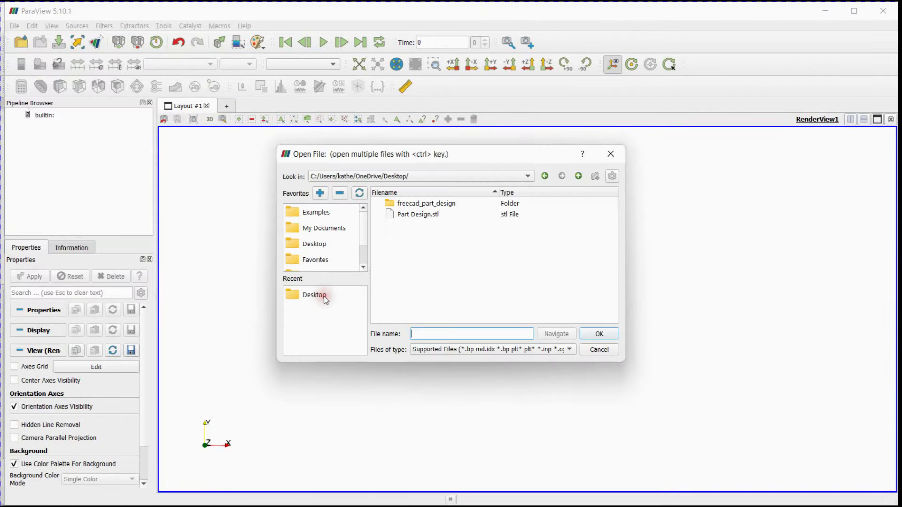
pyautogui.doubleClick(408, 215)
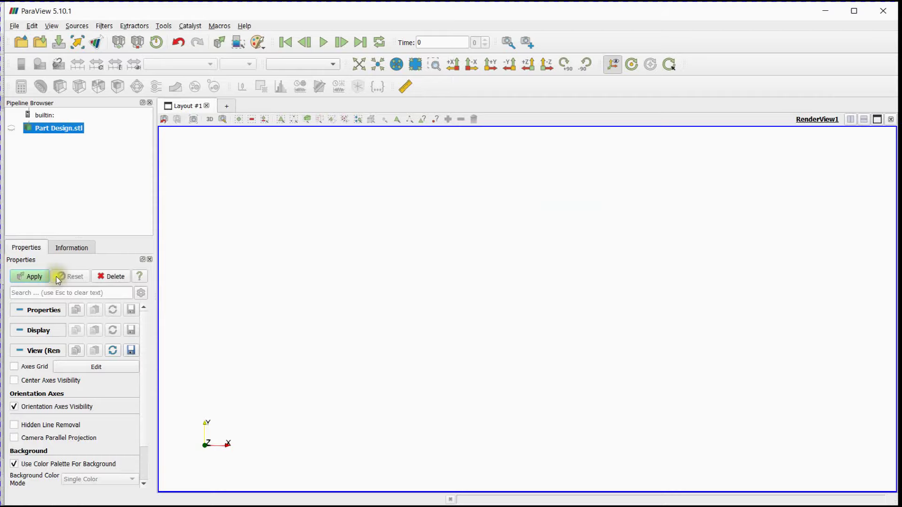
pyautogui.click(32, 277)
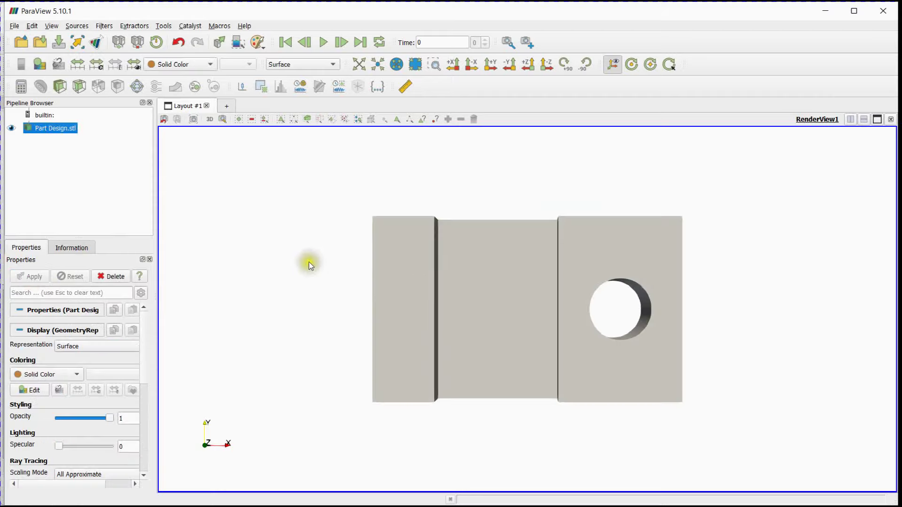
# Set the imported block's solid color to the basic red-orange
pyautogui.moveTo(310, 265); pyautogui.dragTo(437, 248)
pyautogui.moveTo(145, 352); pyautogui.dragTo(146, 380)
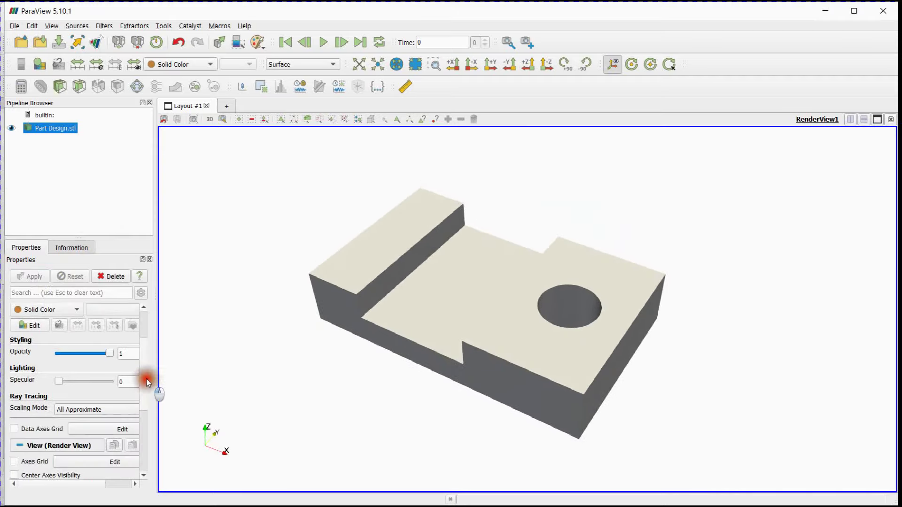
pyautogui.click(30, 325)
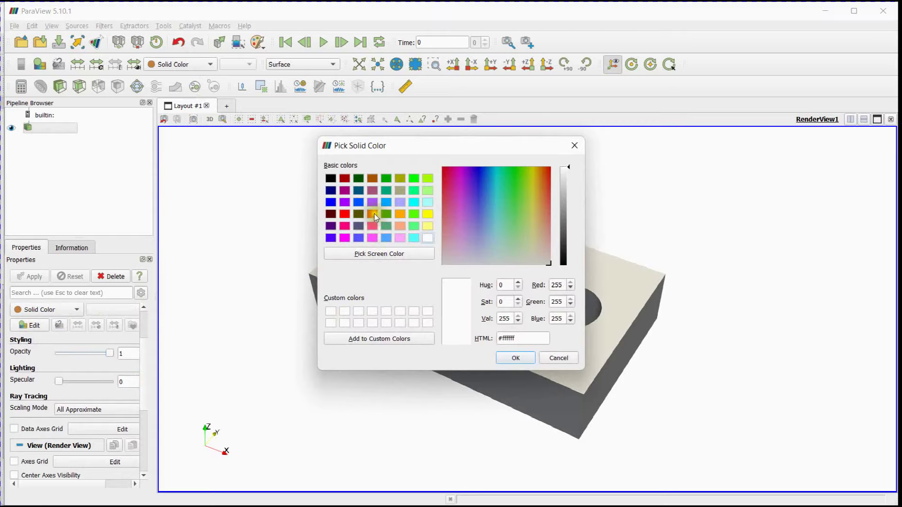
pyautogui.click(374, 214)
pyautogui.click(513, 360)
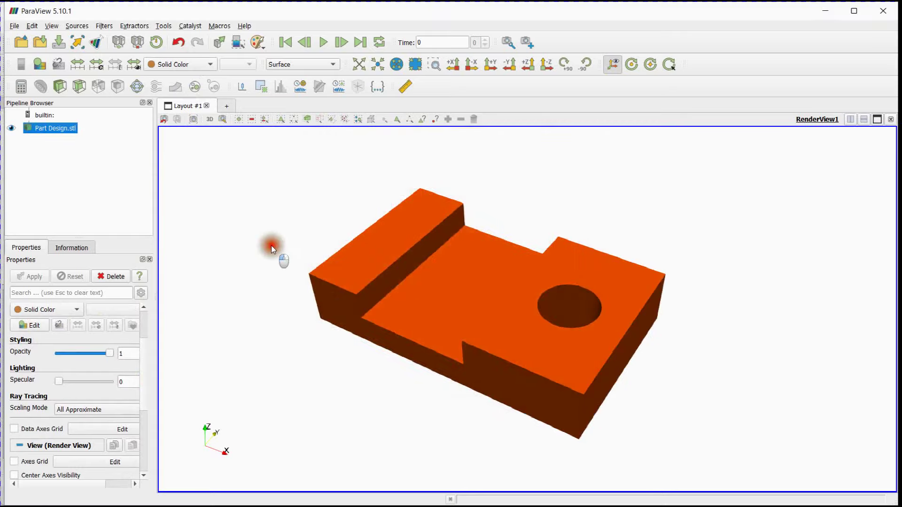
# Turn on Camera Parallel Projection for the render view and inspect the colored block from an angled view
pyautogui.moveTo(272, 245); pyautogui.dragTo(258, 257)
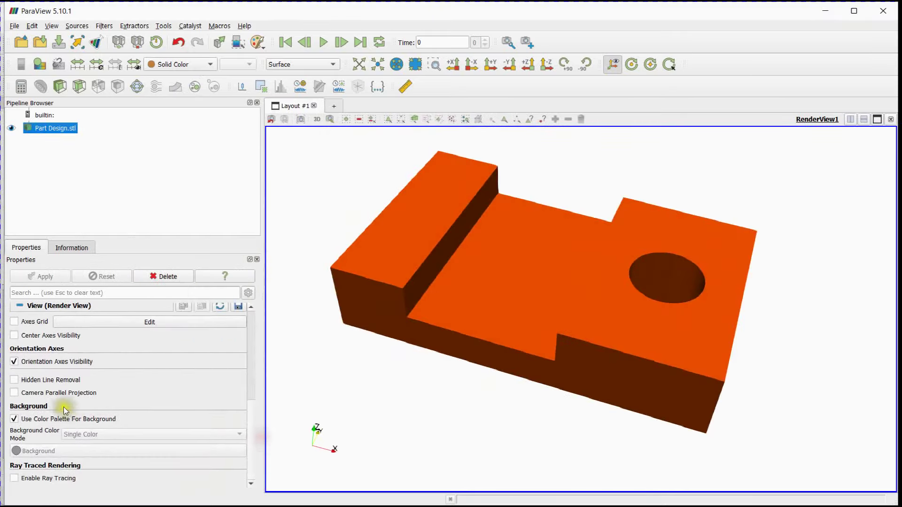
pyautogui.click(14, 393)
pyautogui.moveTo(366, 377); pyautogui.dragTo(380, 357)
pyautogui.scroll(2, 470, 354)
pyautogui.moveTo(458, 352); pyautogui.dragTo(452, 358, button='middle')
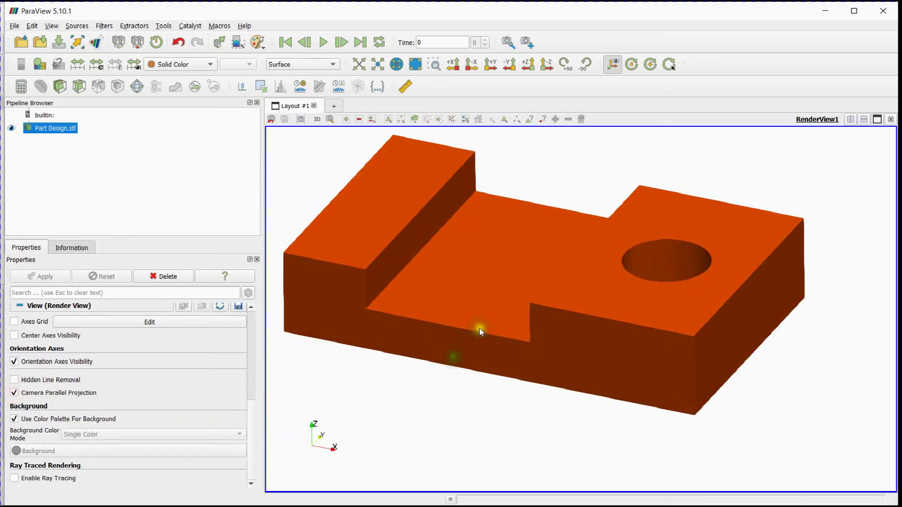
pyautogui.scroll(-1, 479, 328)
pyautogui.moveTo(472, 272)
pyautogui.mouseDown()
pyautogui.moveTo(472, 261)
pyautogui.moveTo(449, 274)
pyautogui.moveTo(467, 295)
pyautogui.moveTo(437, 284)
pyautogui.moveTo(465, 280)
pyautogui.mouseUp()
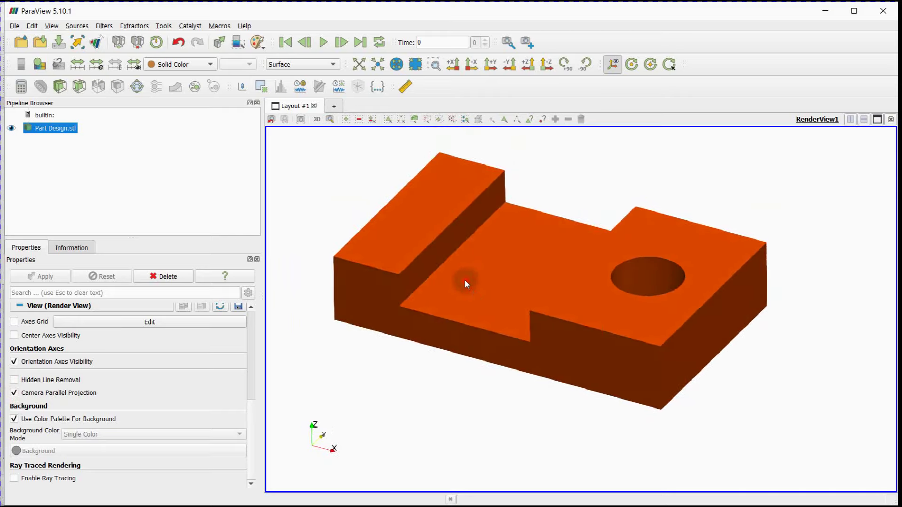
pyautogui.moveTo(557, 217); pyautogui.dragTo(555, 230, button='middle')
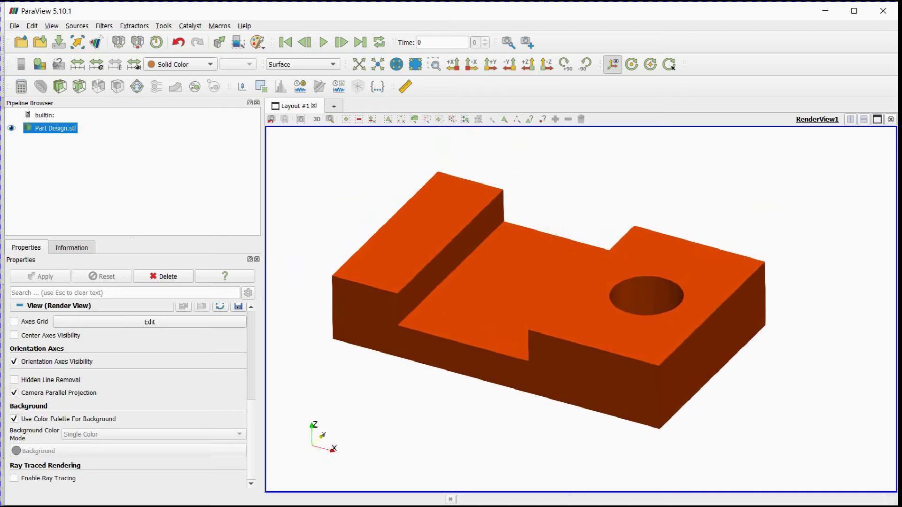